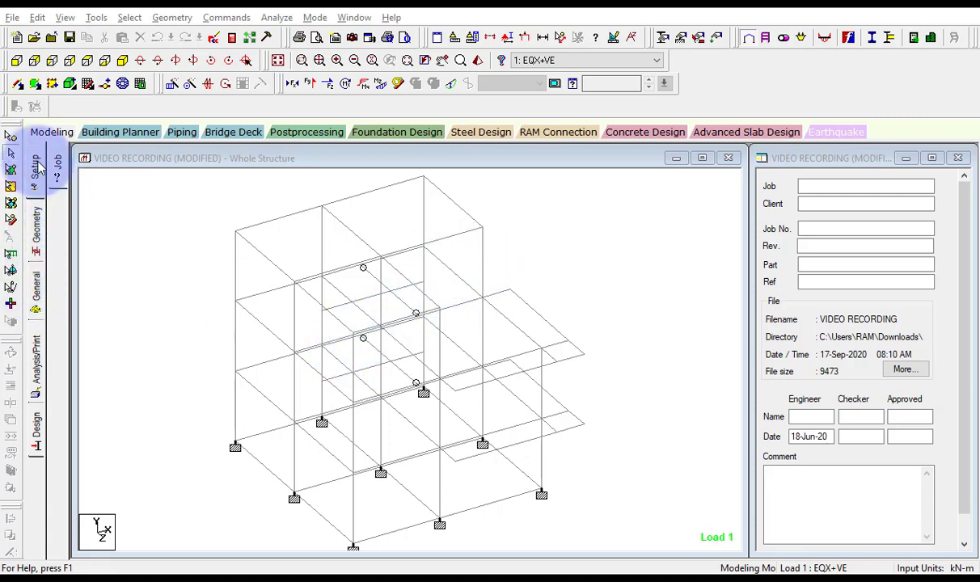
Switch the whole structure from modelling to the Concrete Design mode
left_click(657, 134)
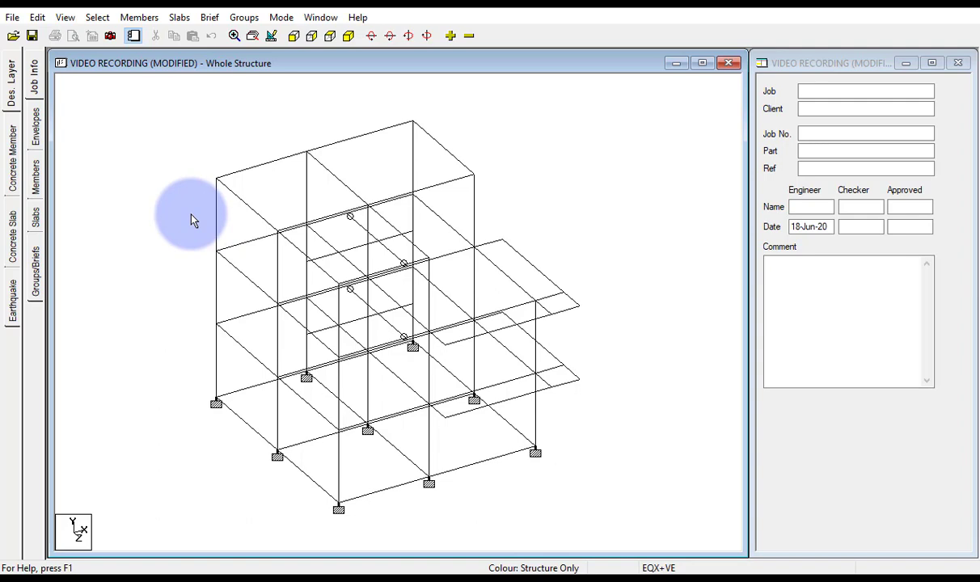
scroll(285, 312, "up", 1)
scroll(285, 305, "down", 4)
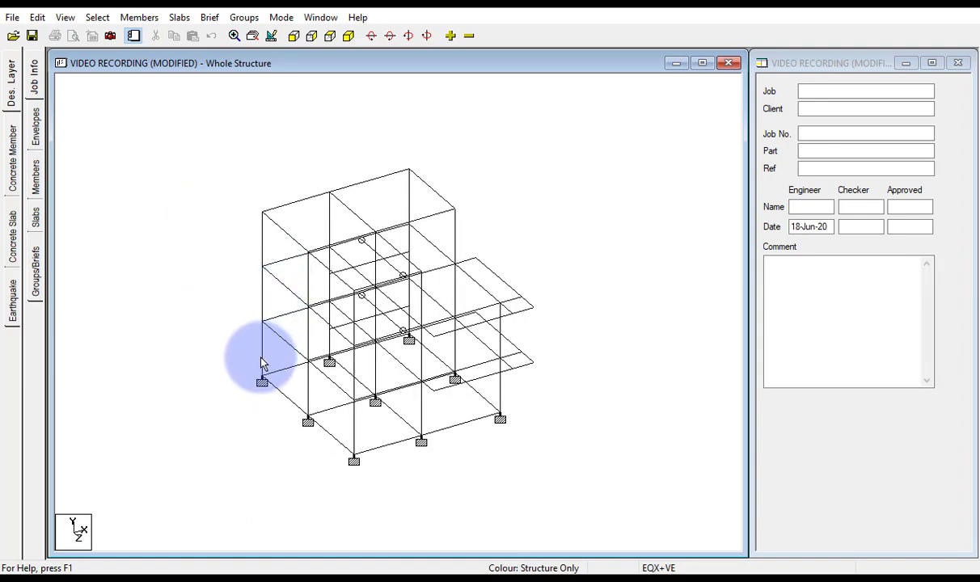
Select all beams and columns of the whole structure and form the concrete members automatically with Auto Form Members
left_click(260, 356)
left_click(263, 306)
left_click(260, 257)
scroll(254, 278, "down", 3)
left_click_drag(199, 151, 630, 478)
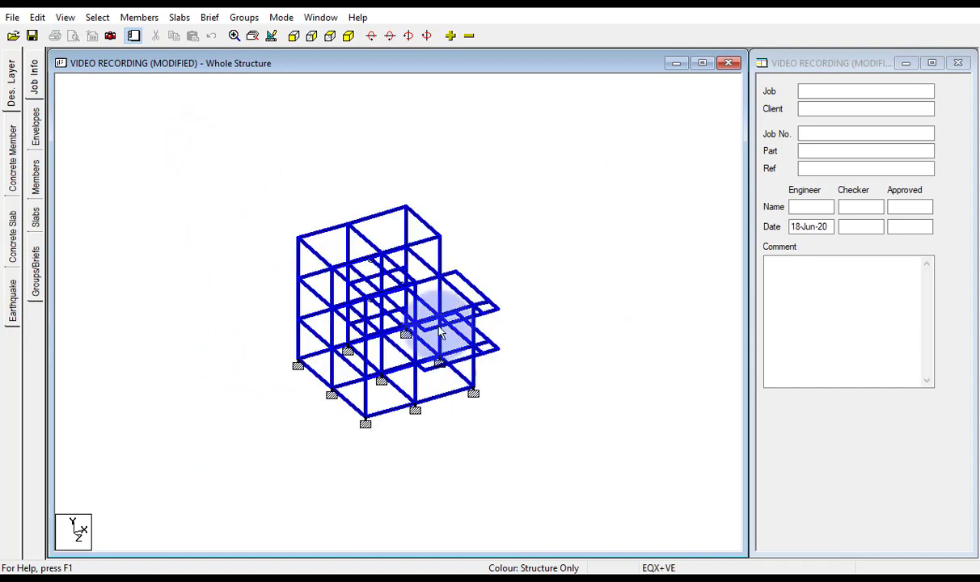
left_click(157, 23)
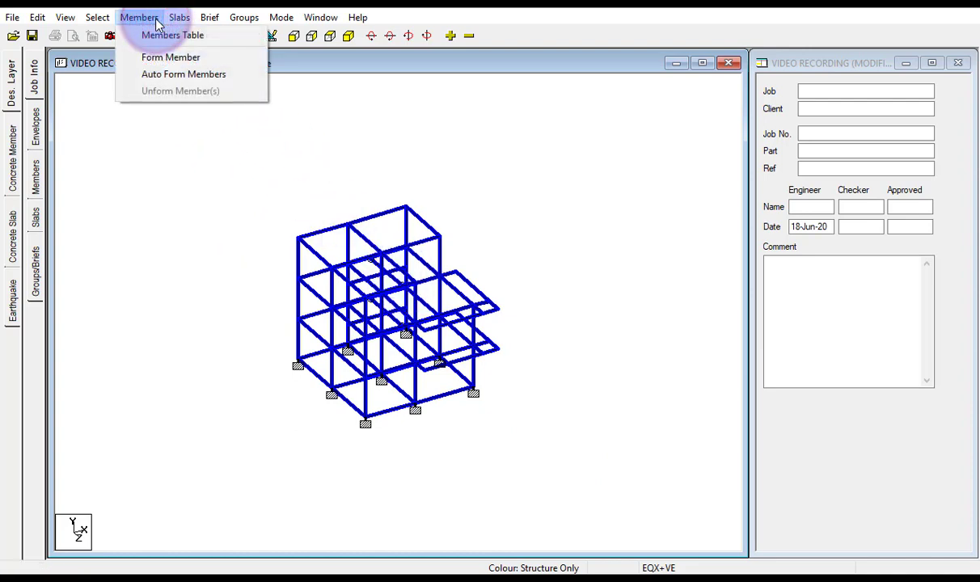
left_click(204, 77)
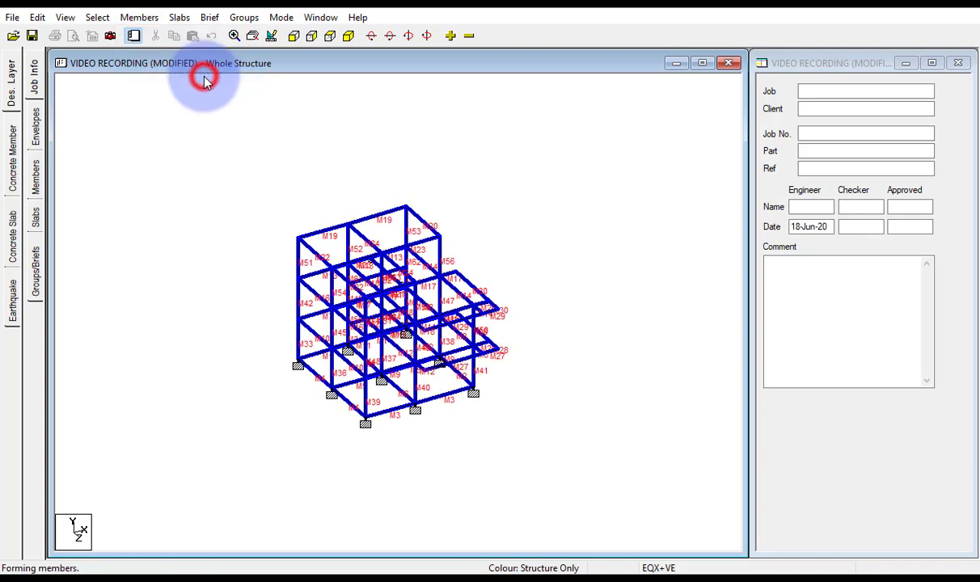
left_click(241, 164)
scroll(430, 368, "up", 6)
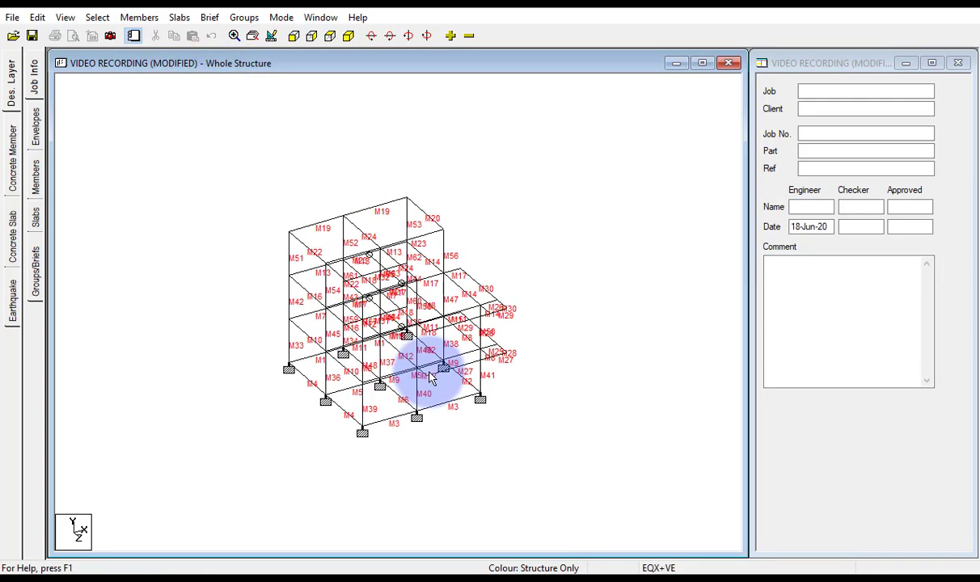
scroll(305, 279, "up", 2)
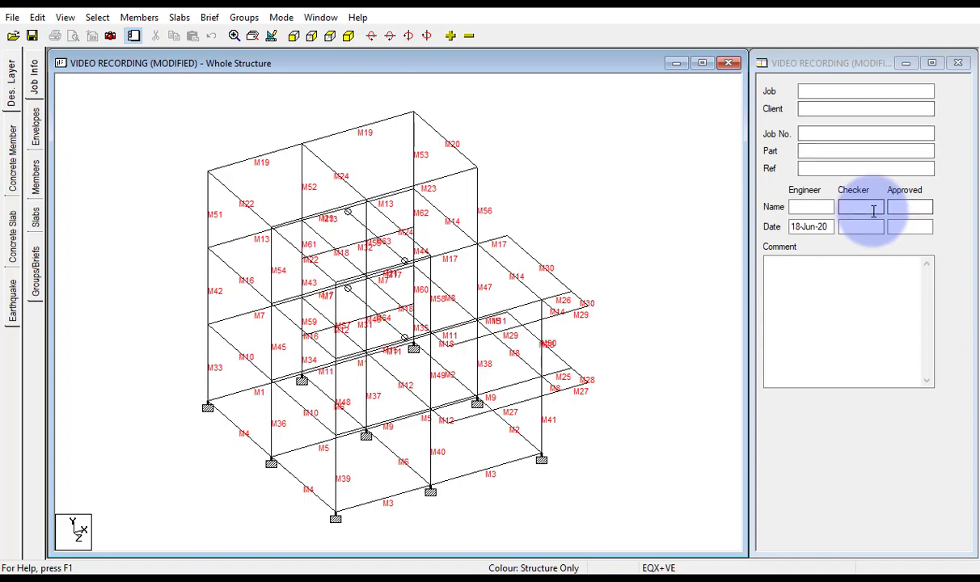
Create a new design envelope named BEAM without assigning any load cases
left_click(35, 134)
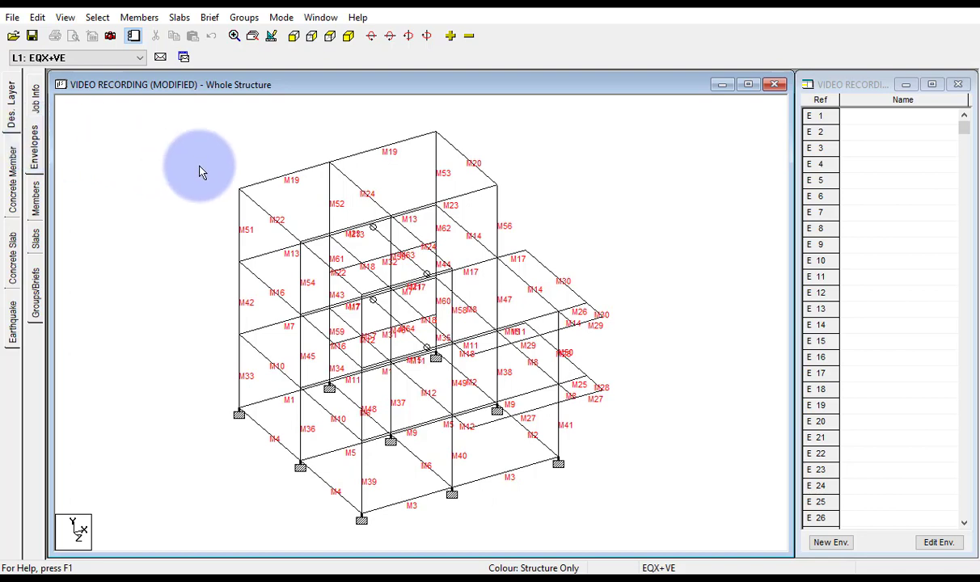
scroll(201, 172, "down", 3)
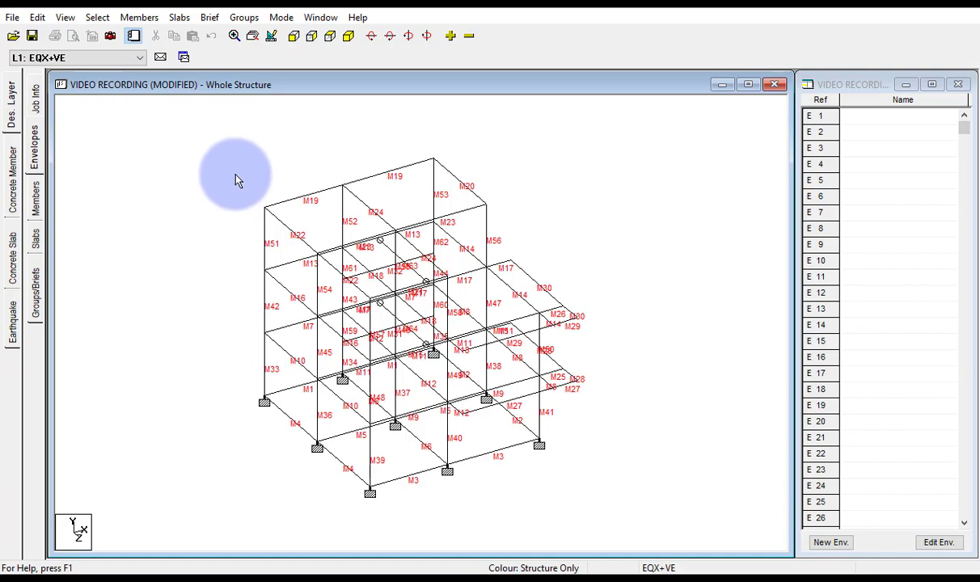
left_click(833, 543)
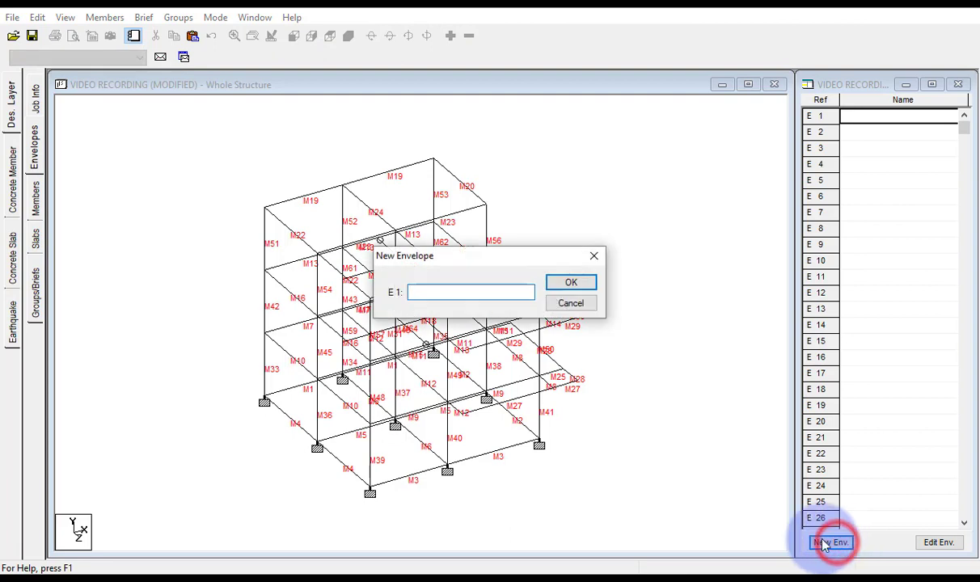
left_click(462, 289)
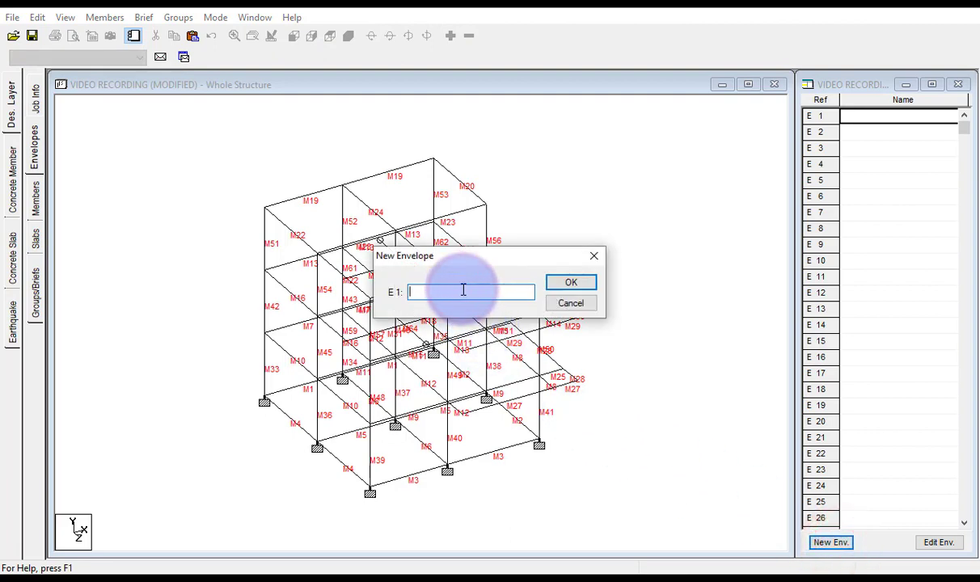
type("BEAM")
left_click(581, 282)
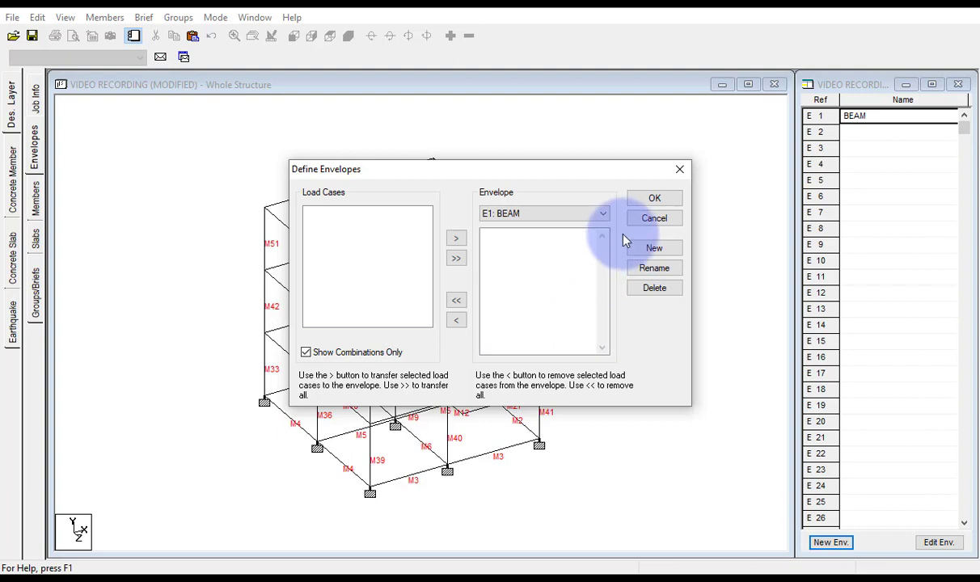
left_click(654, 199)
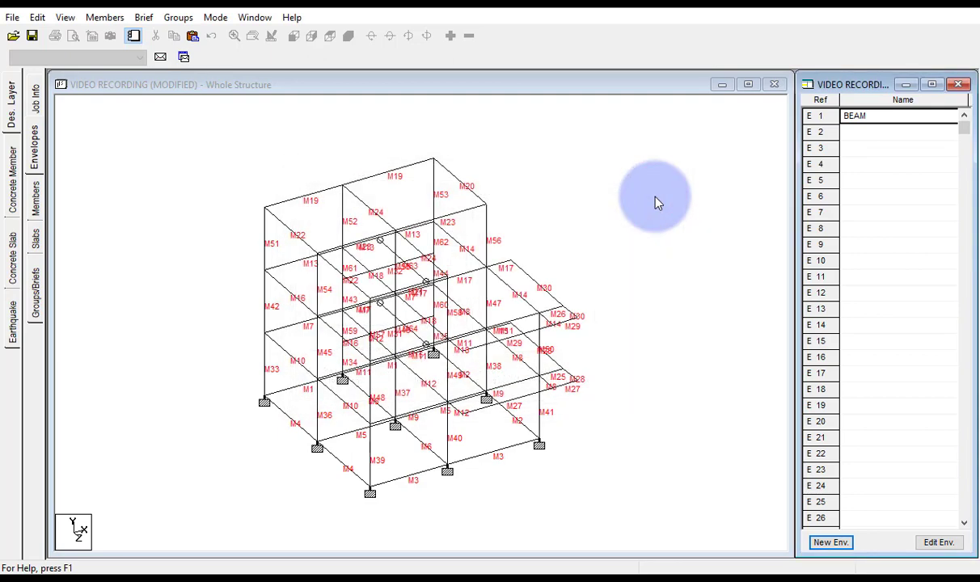
Create a second design envelope named COLUMNS without assigning any load cases
left_click(828, 544)
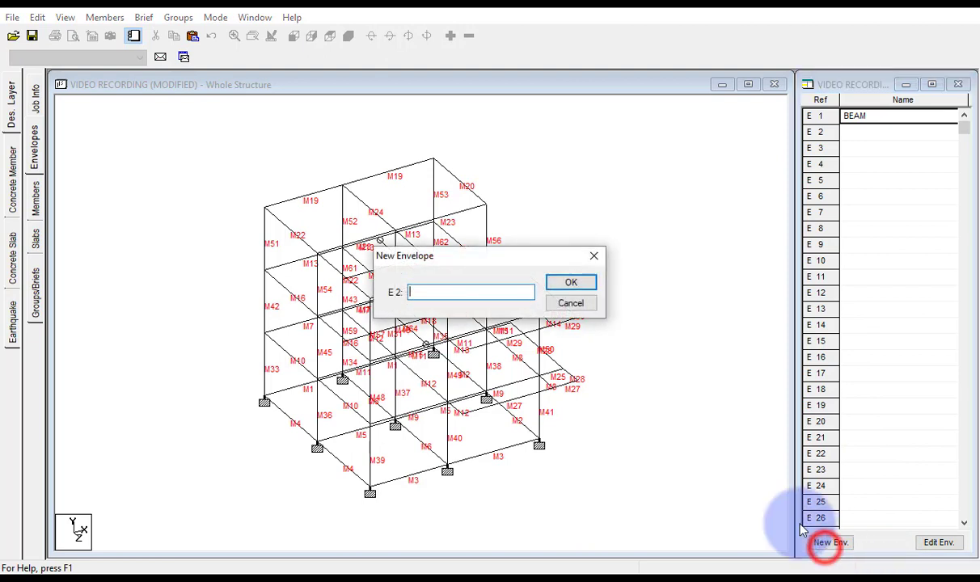
type("LUMNS")
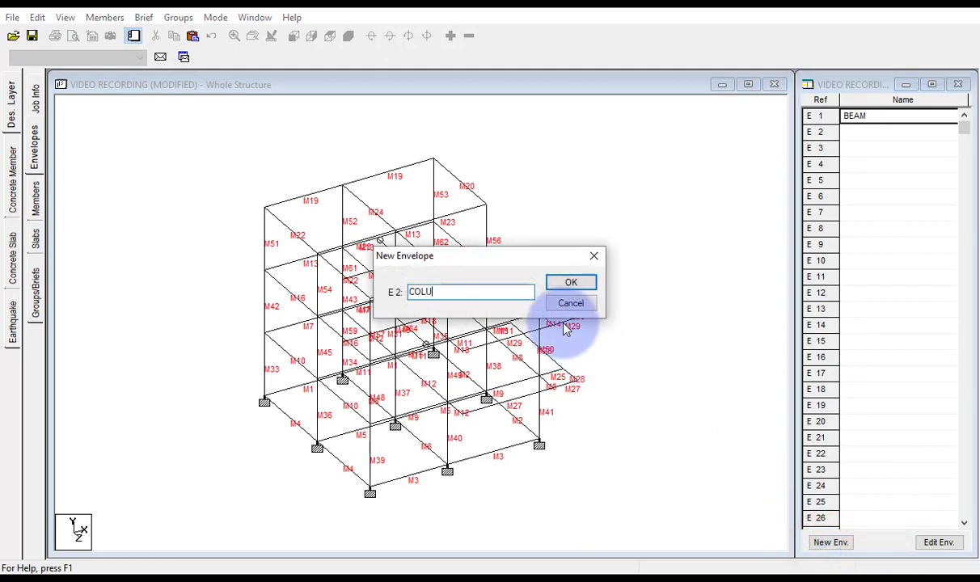
left_click(551, 281)
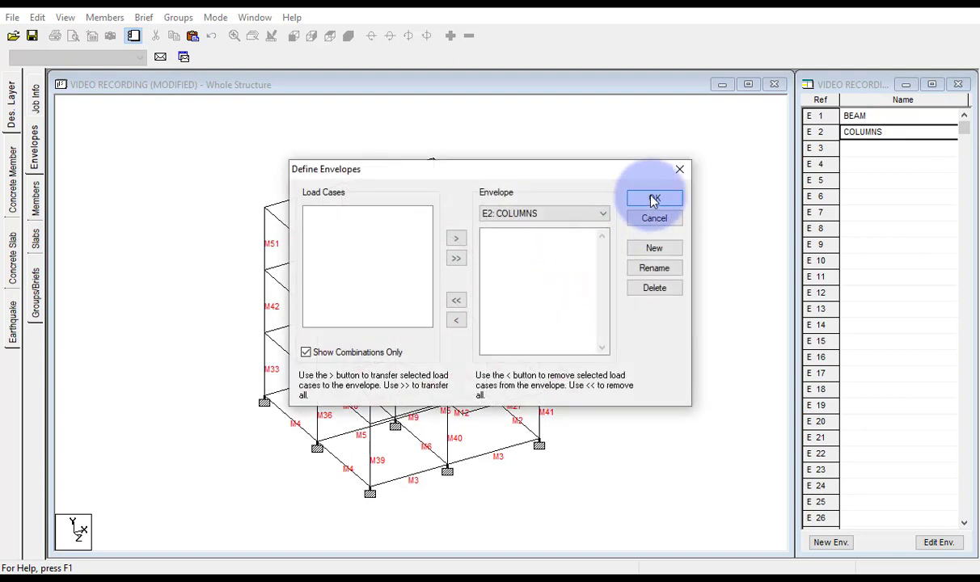
left_click(328, 356)
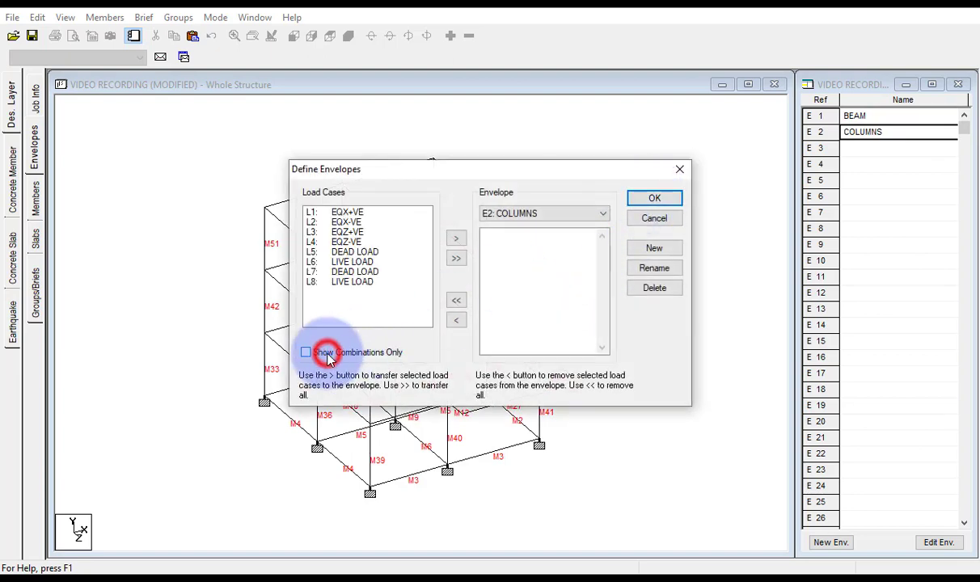
left_click(654, 198)
Edit the BEAM envelope to include all load cases L1 to L8, listing cases beyond combinations only
left_click(864, 115)
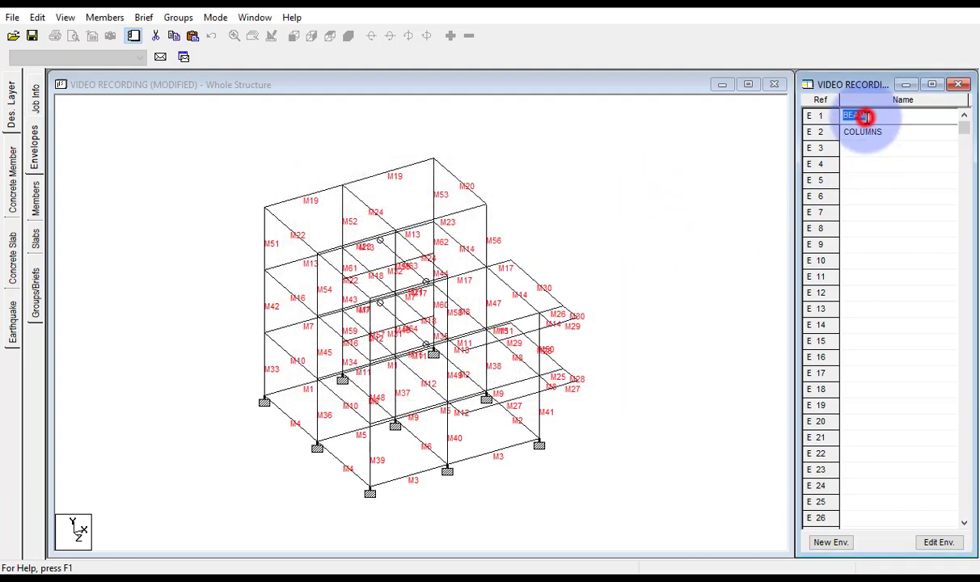
left_click(940, 542)
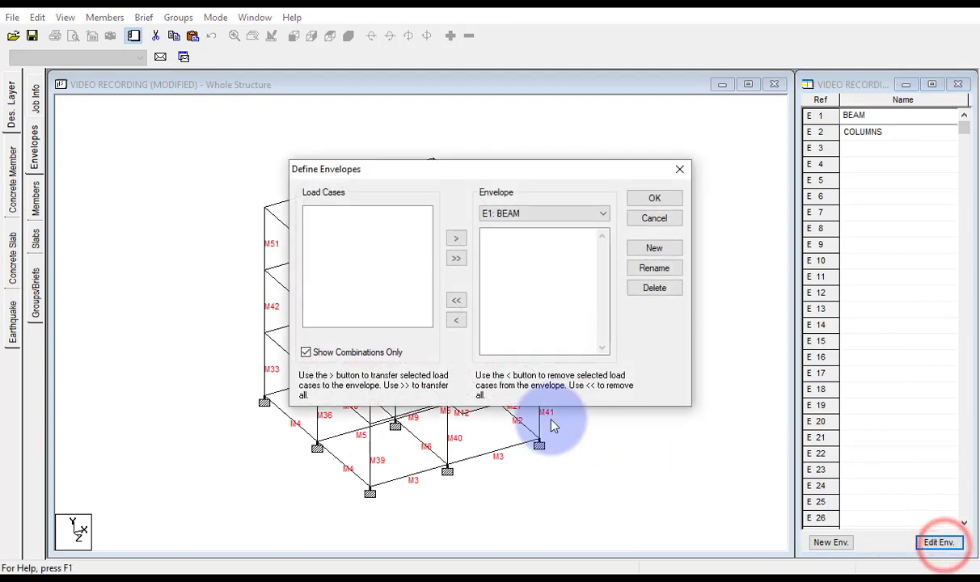
left_click(312, 355)
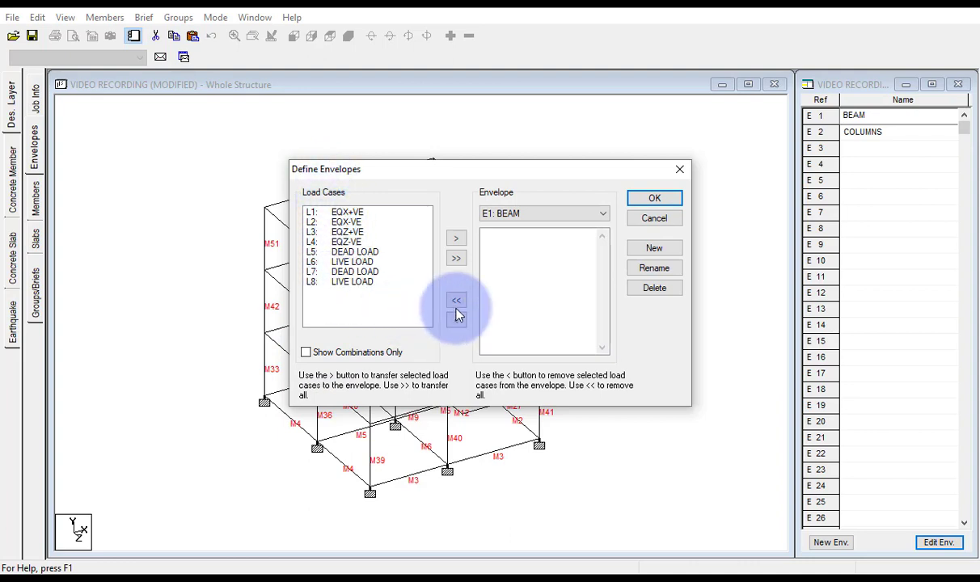
left_click(457, 258)
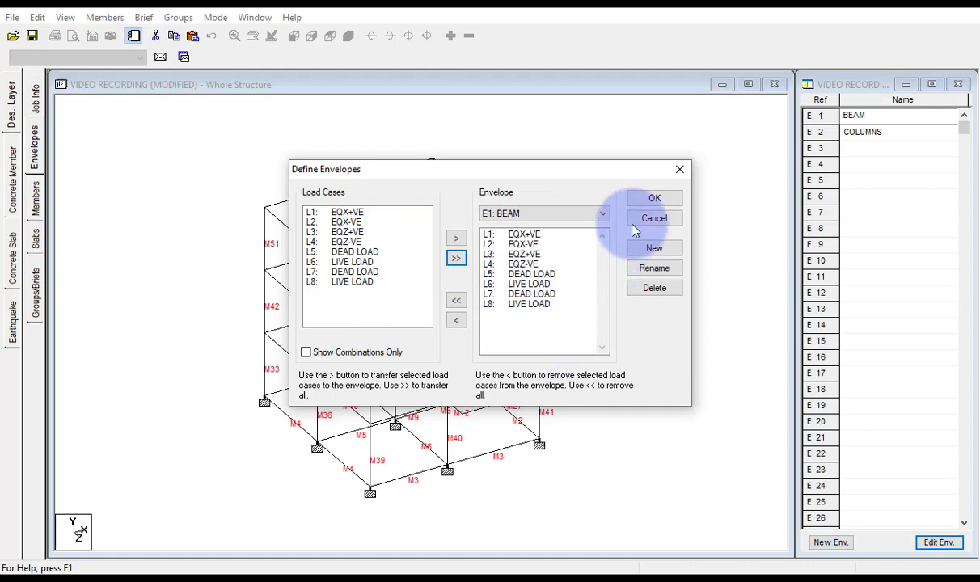
left_click(665, 196)
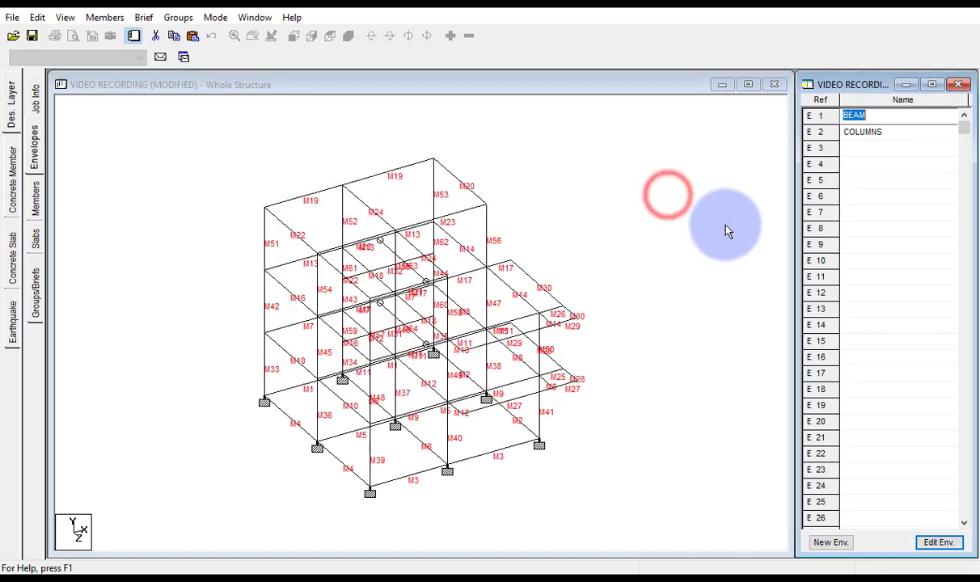
Edit the COLUMNS envelope to include all load cases L1 to L8, listing cases beyond combinations only
left_click(894, 131)
left_click(948, 547)
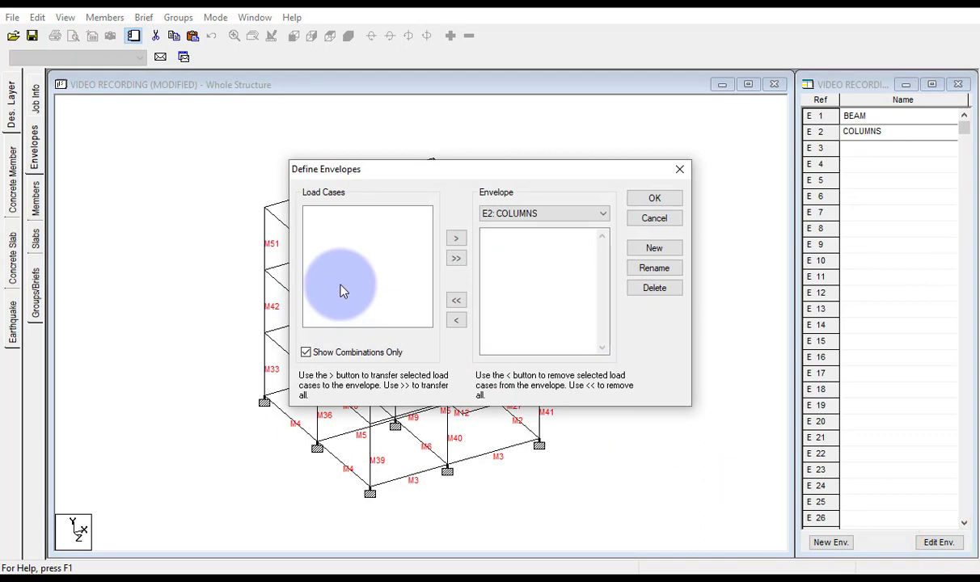
left_click(327, 353)
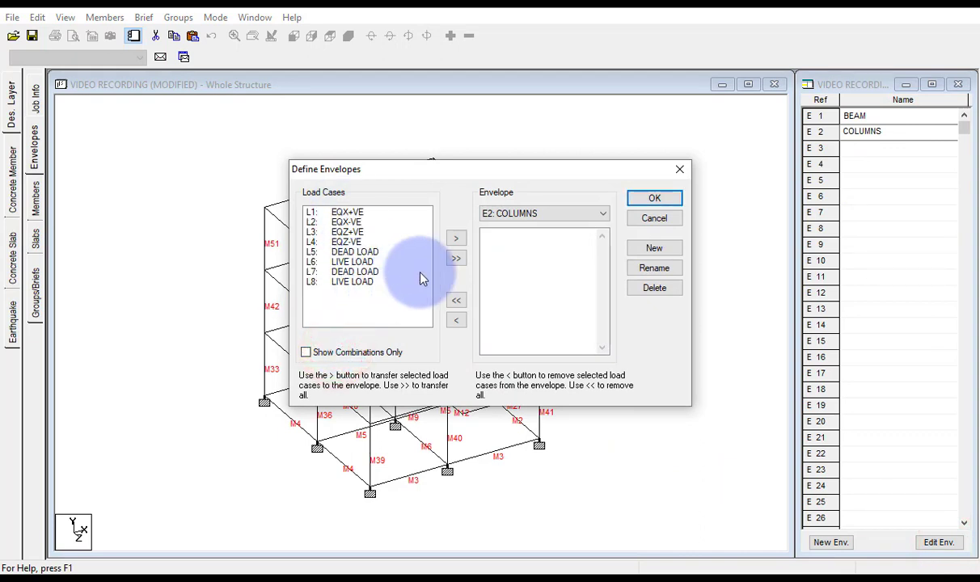
left_click(457, 258)
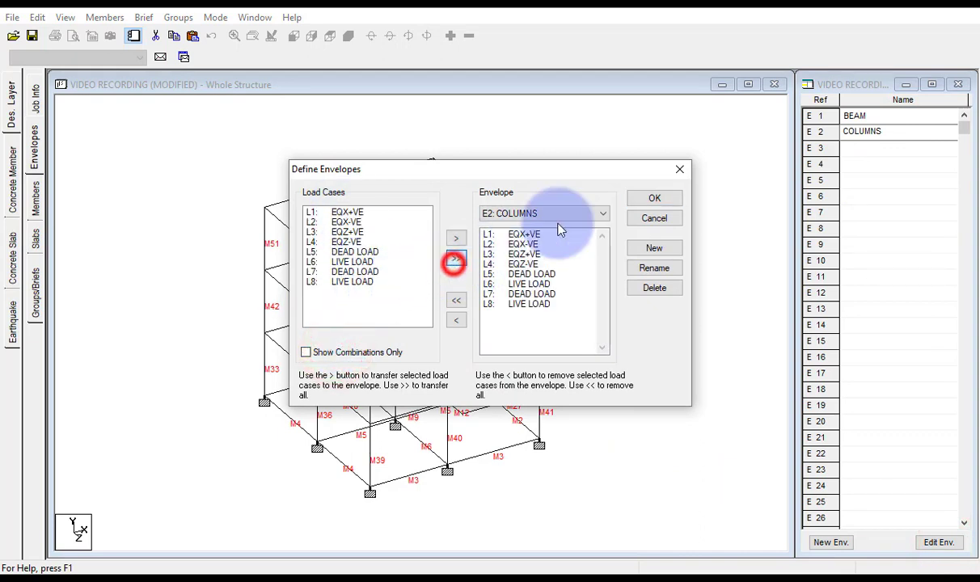
left_click(655, 201)
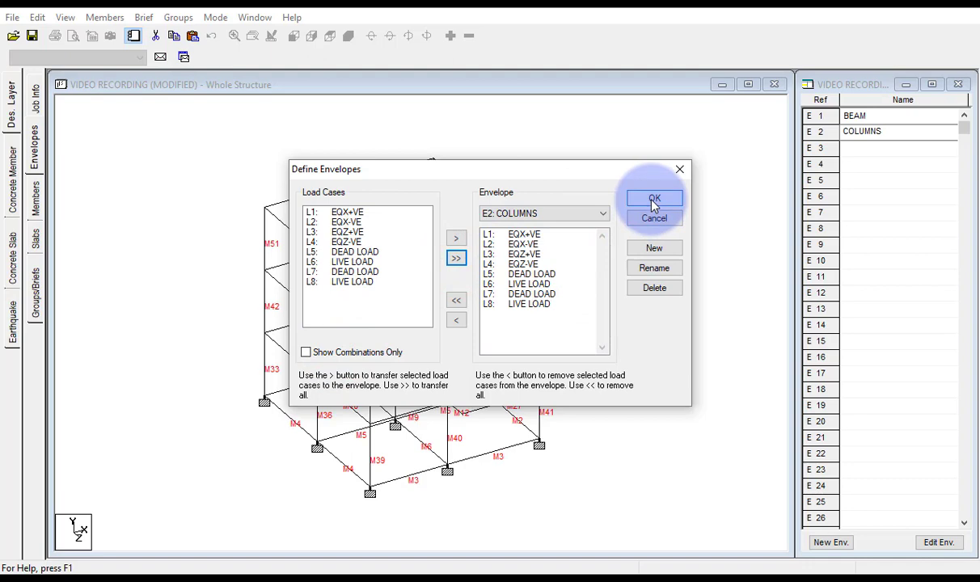
left_click(653, 200)
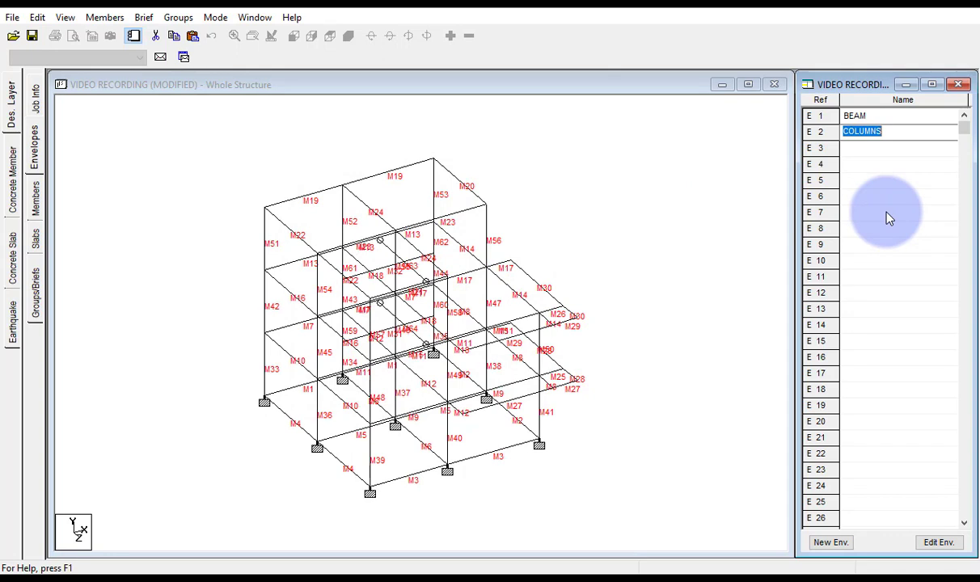
left_click(681, 239)
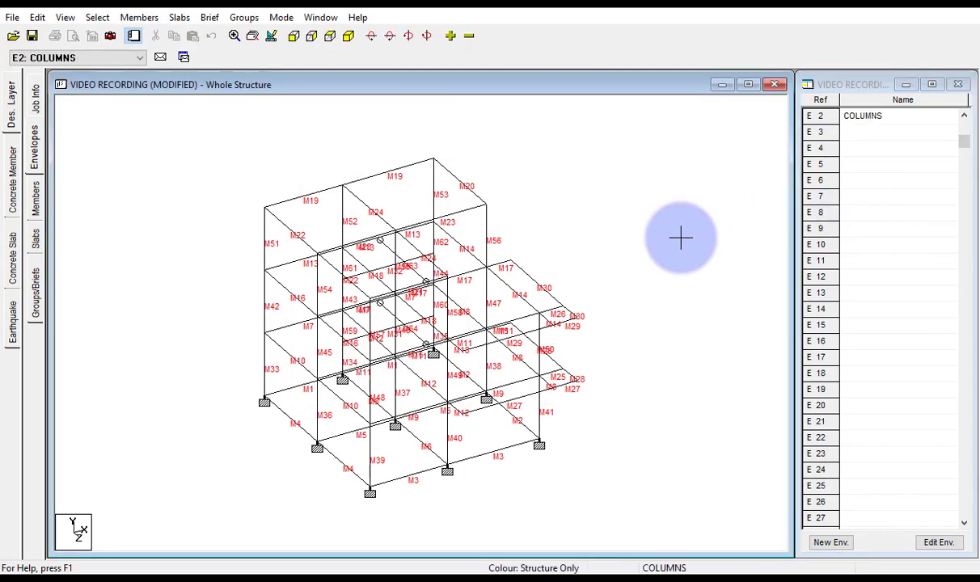
left_click_drag(681, 238, 523, 266)
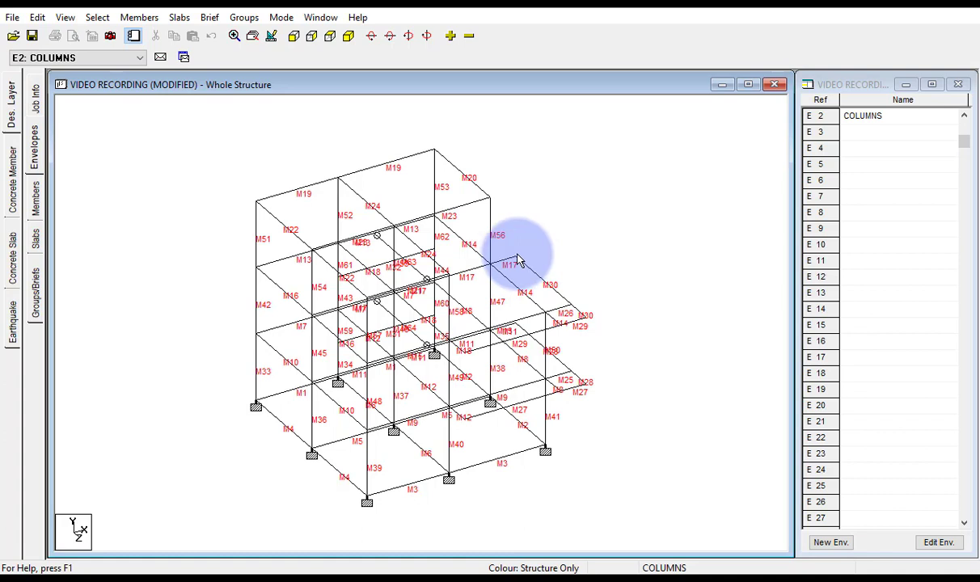
Open the design members table and examine the elements and end nodes listed for each formed member
left_click(38, 214)
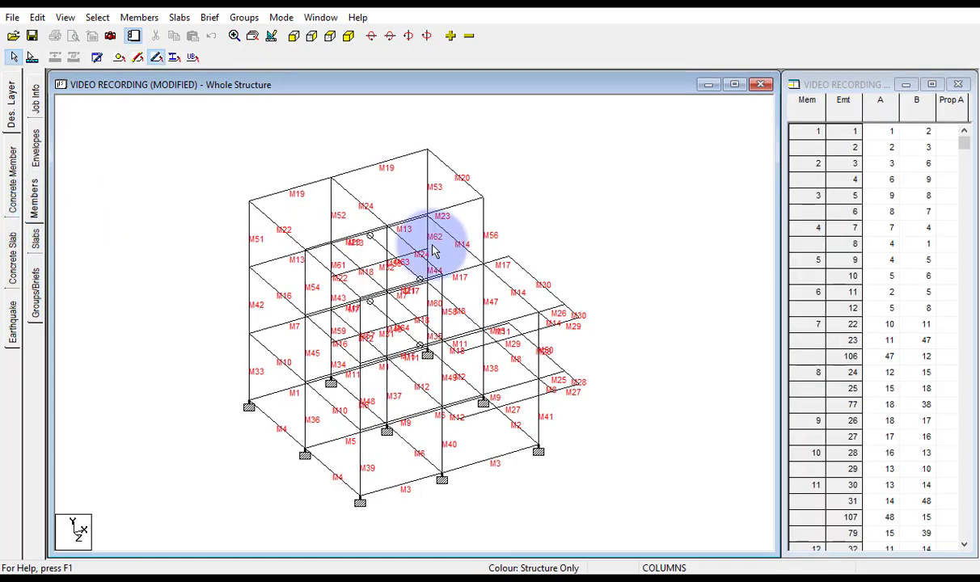
scroll(893, 206, "down", 10)
scroll(893, 220, "down", 15)
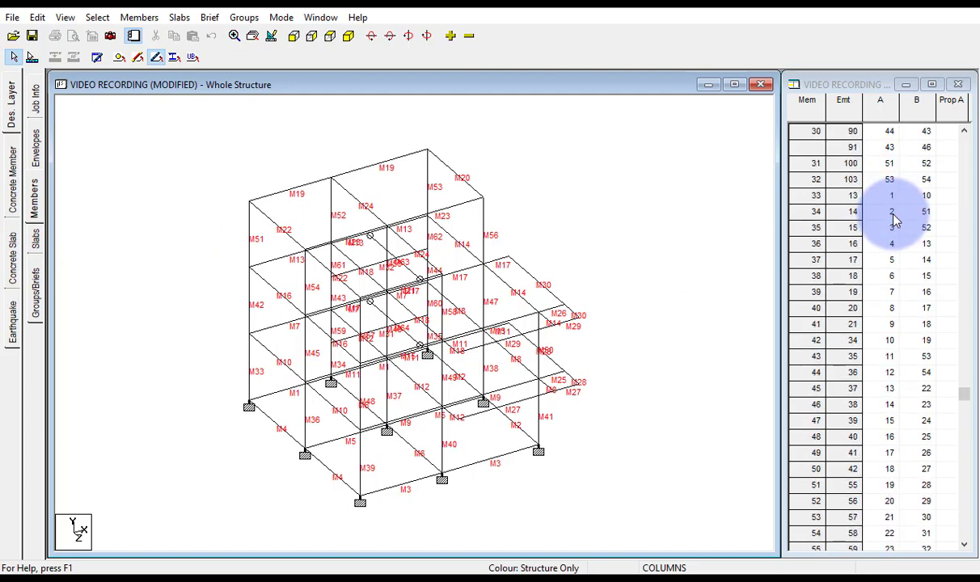
scroll(893, 218, "down", 6)
scroll(895, 226, "up", 8)
scroll(895, 232, "up", 15)
scroll(896, 232, "up", 8)
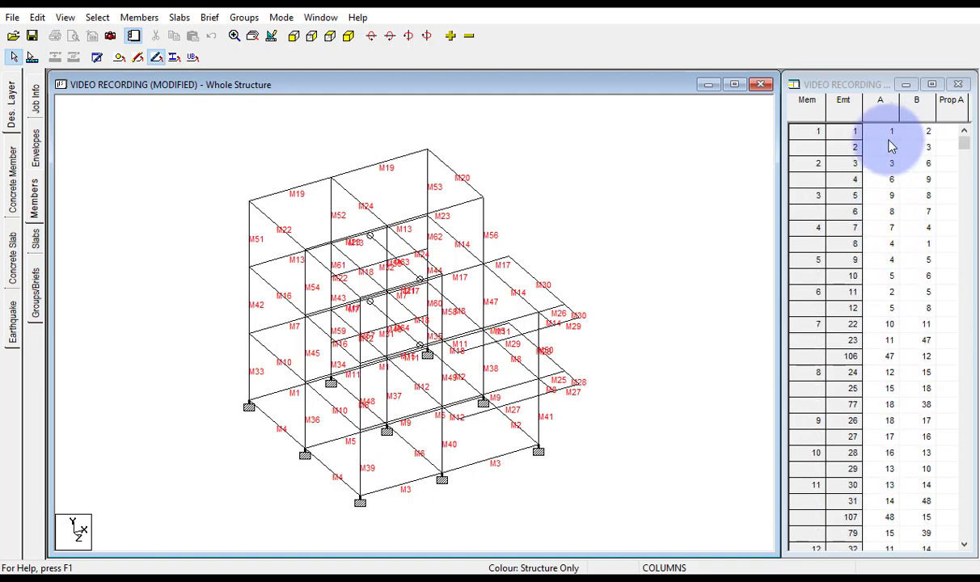
left_click(885, 134)
left_click(908, 133)
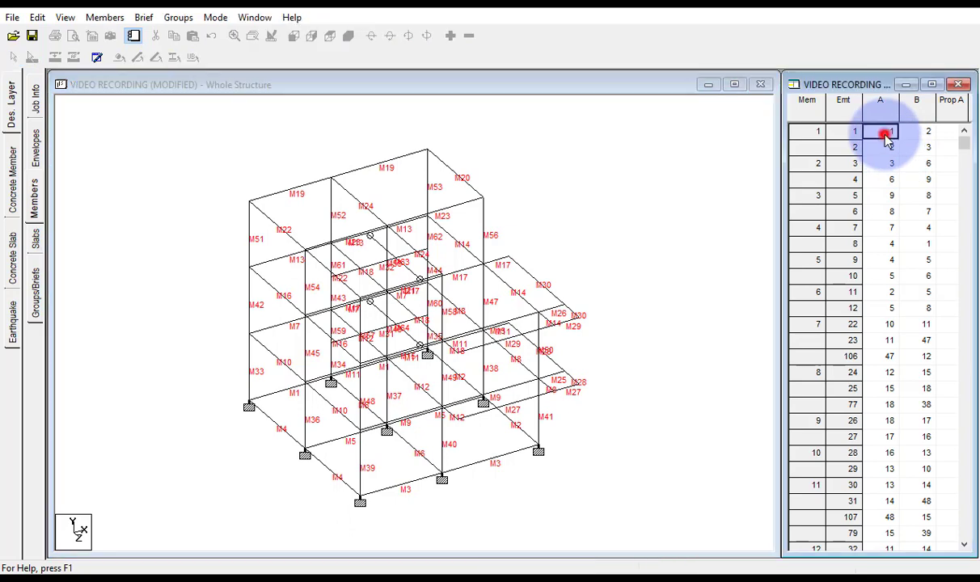
Select column M33 in the model and look up its entry in the members table
left_click(250, 364)
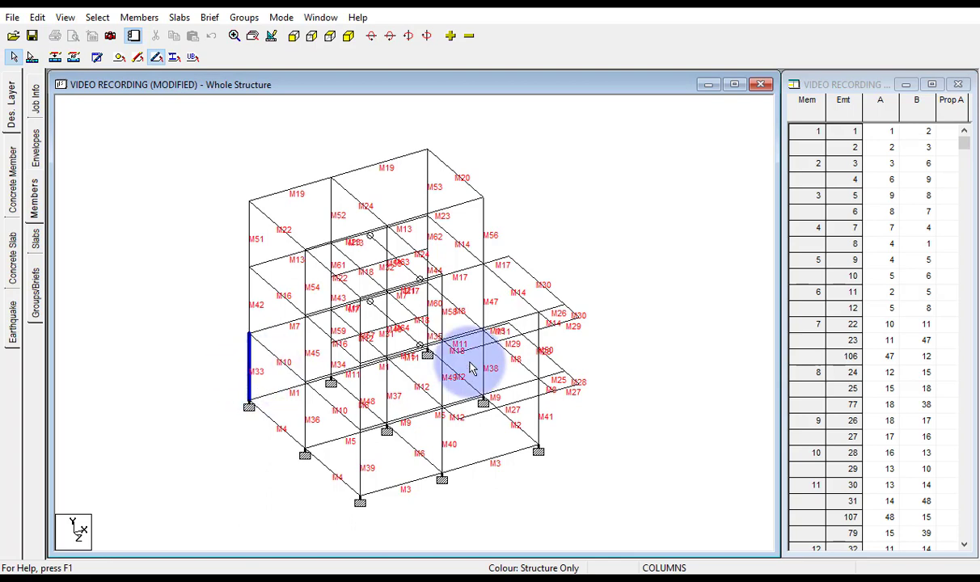
scroll(866, 357, "down", 5)
scroll(859, 356, "down", 13)
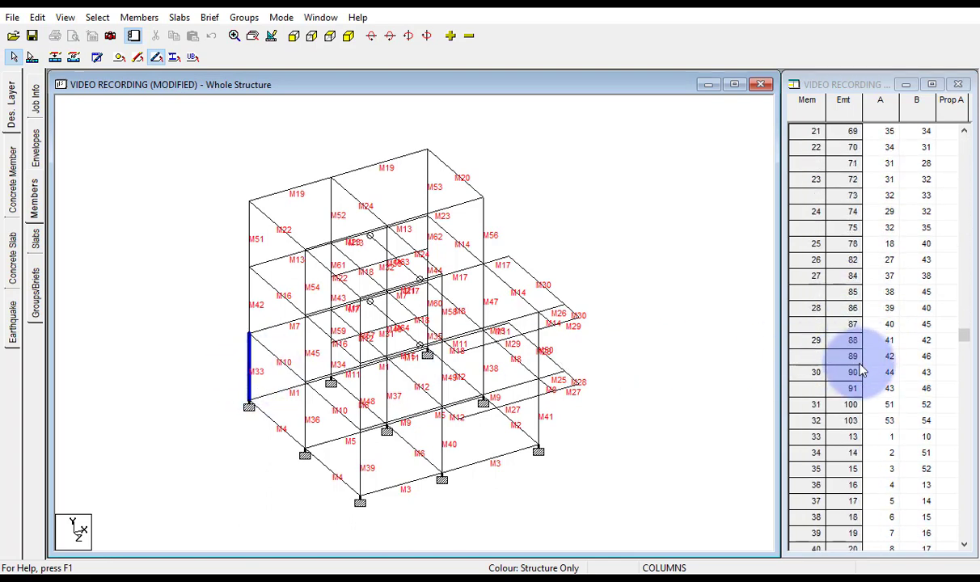
Check end nodes A and B of member 33 in the members table and clear the selection in the model
left_click(883, 441)
left_click(926, 436)
left_click(179, 359)
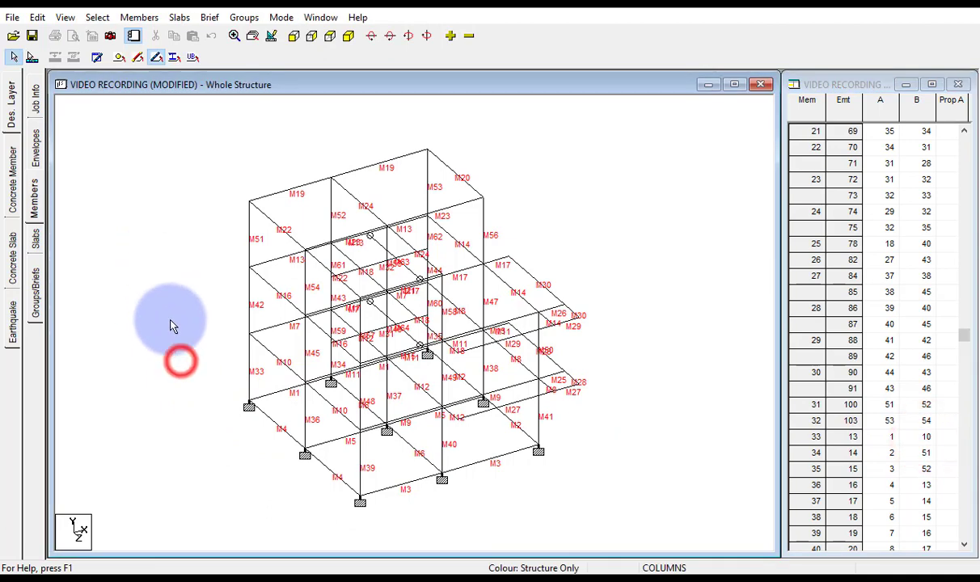
left_click(214, 369)
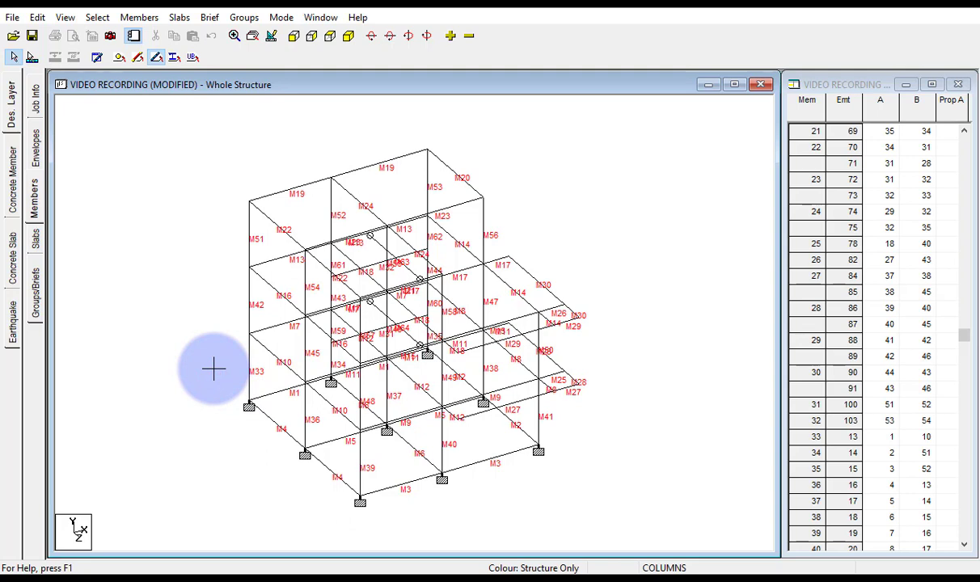
Create a new design brief named BEAMS with design code IS456 and design type Beam
left_click(39, 241)
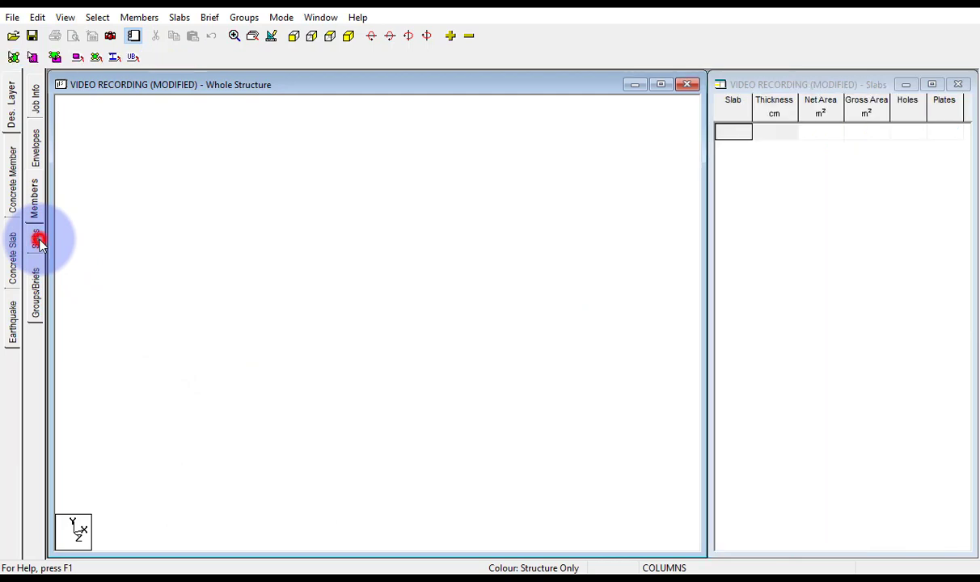
left_click(40, 283)
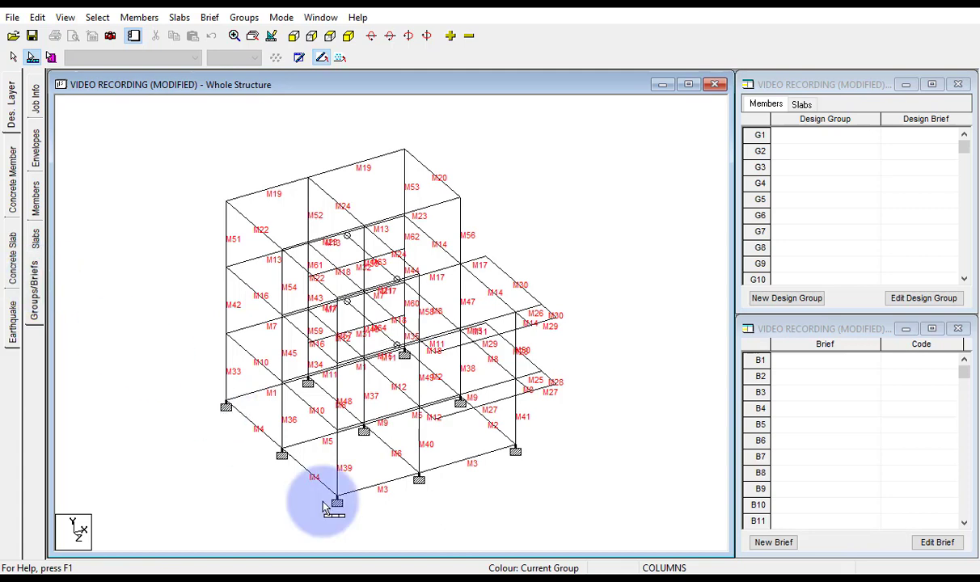
left_click(767, 548)
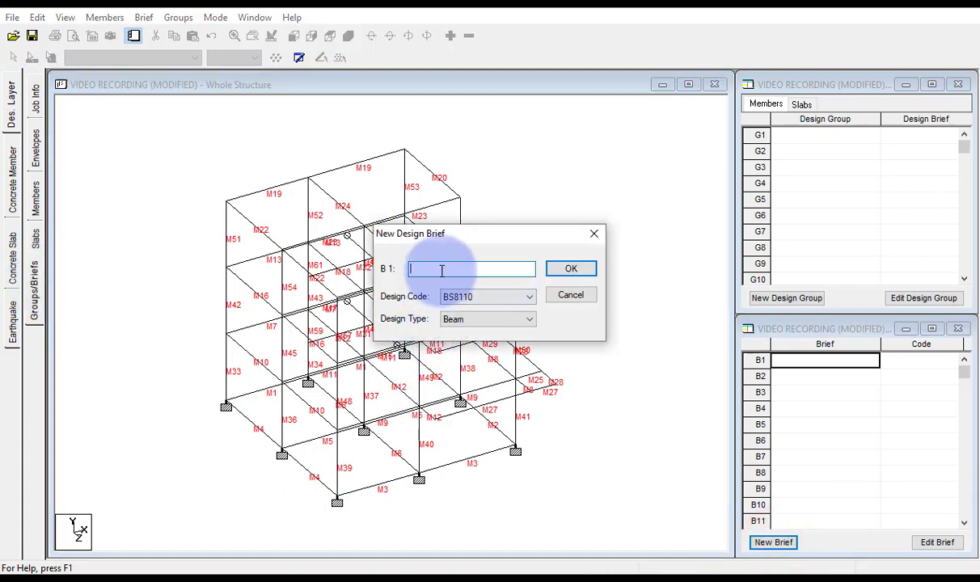
type("BEAMS")
left_click(511, 295)
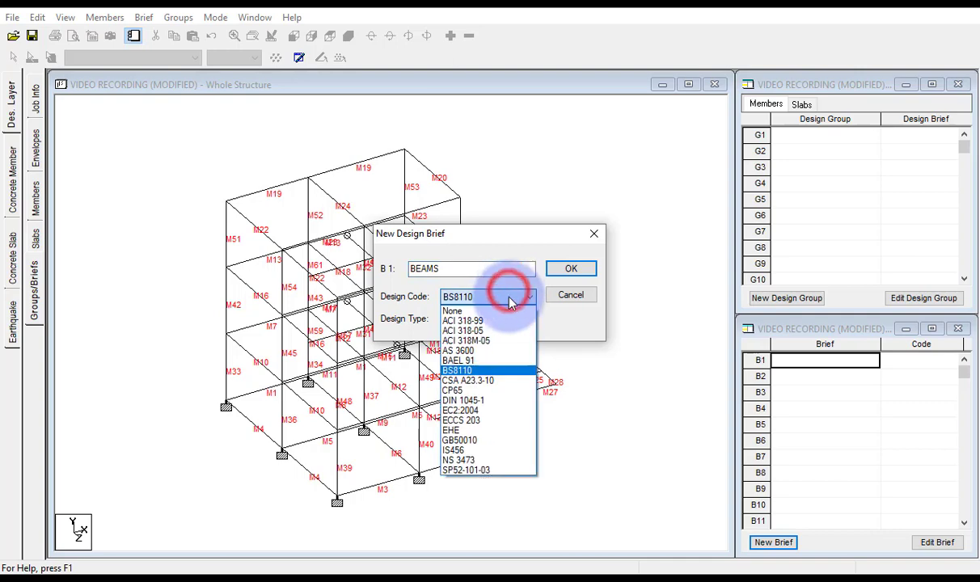
left_click(502, 455)
left_click(571, 268)
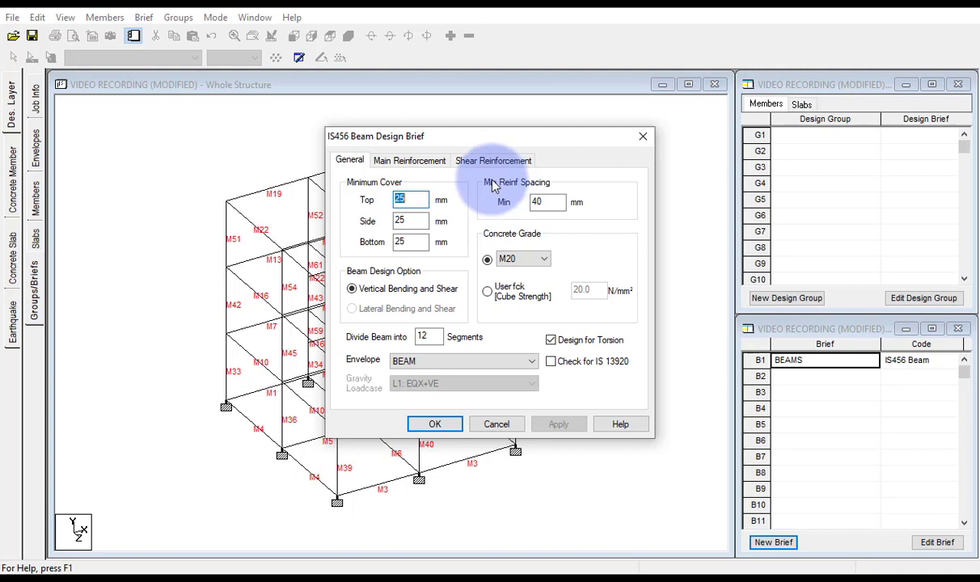
Review the minimum covers and reinforcement spacing in the beam brief, and divide the beam into 4 segments
left_click(407, 199)
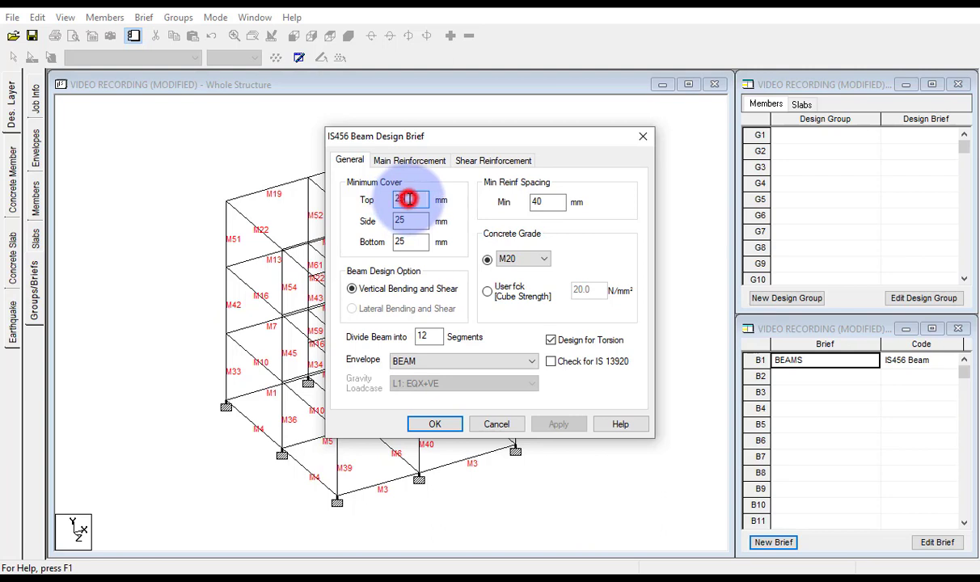
left_click(411, 223)
double_click(412, 222)
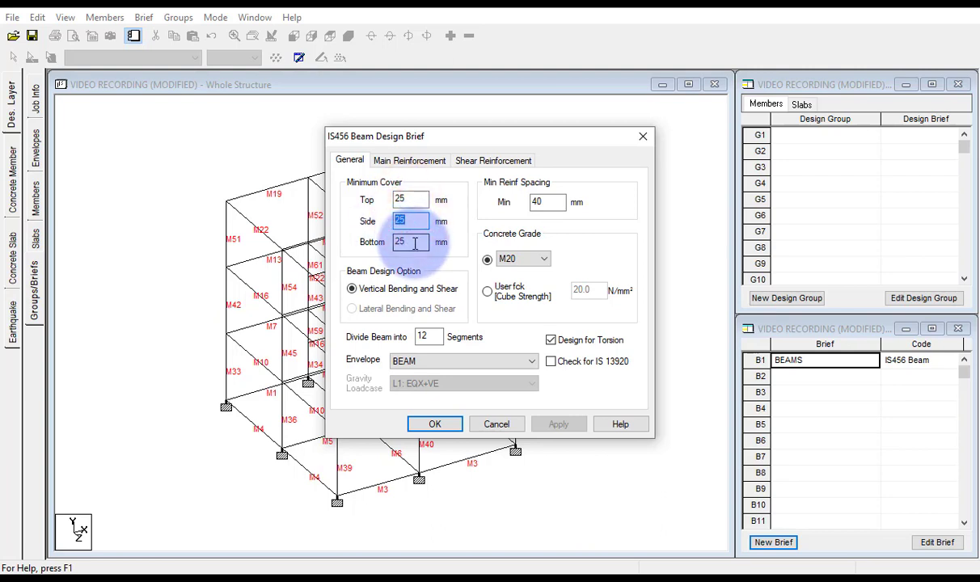
double_click(413, 244)
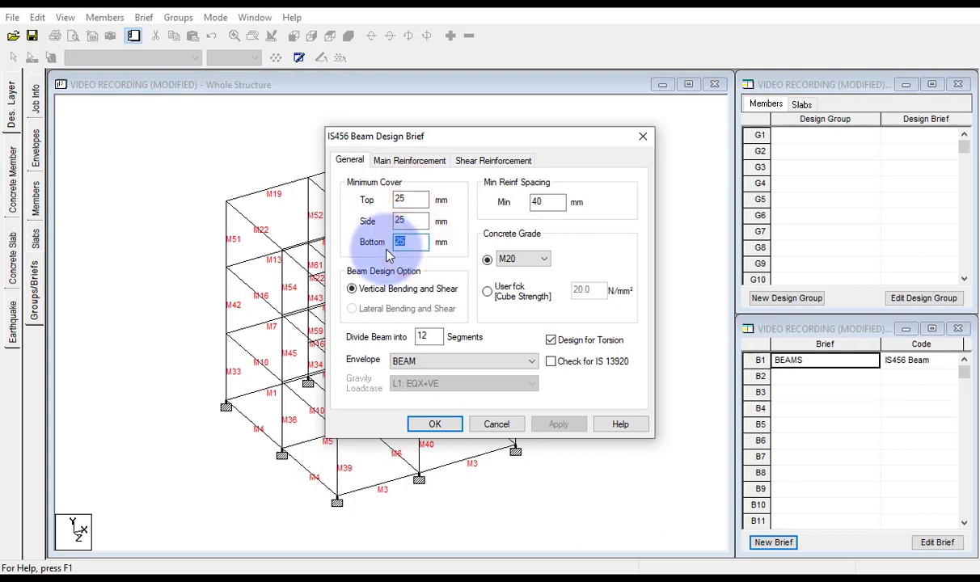
double_click(545, 203)
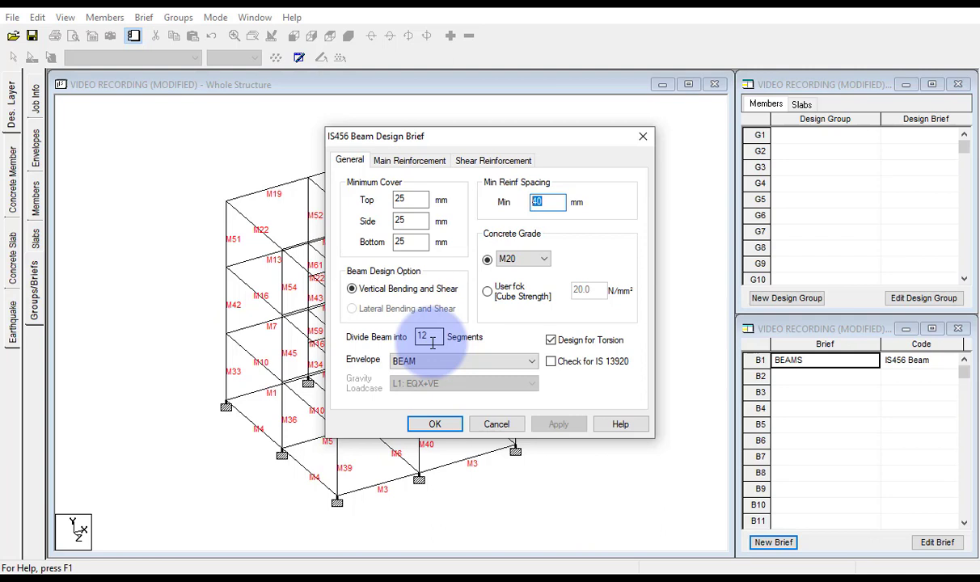
left_click_drag(431, 342, 414, 343)
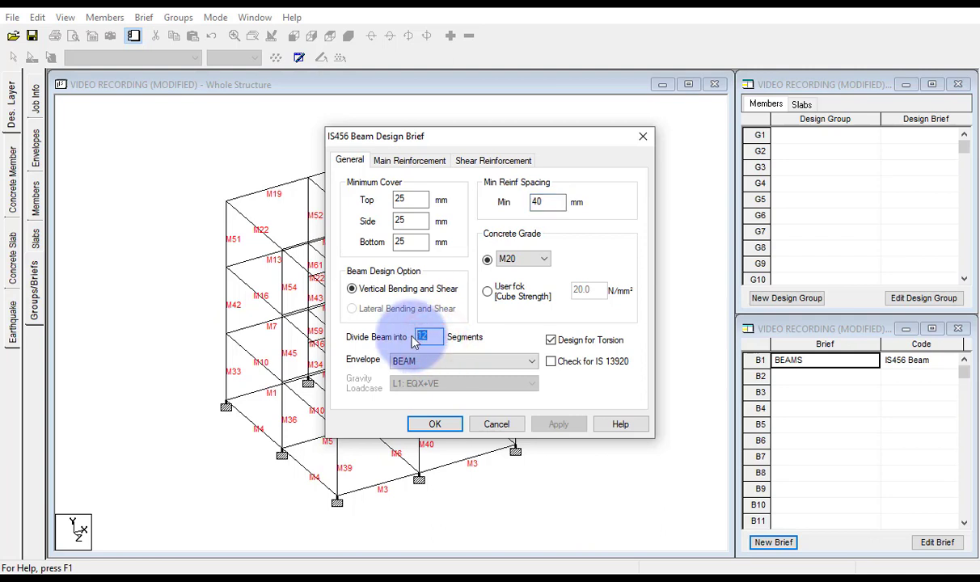
type("4")
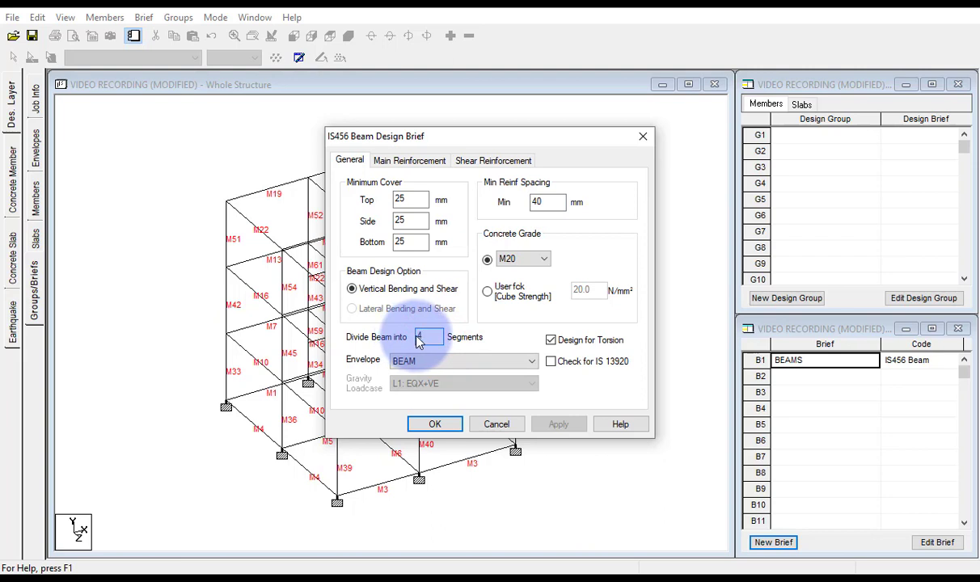
double_click(419, 338)
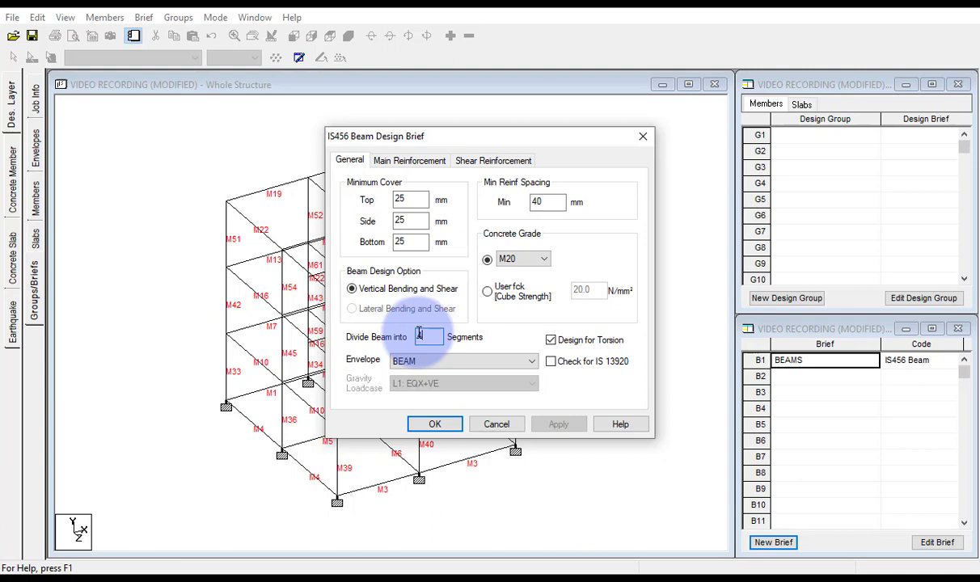
type("4")
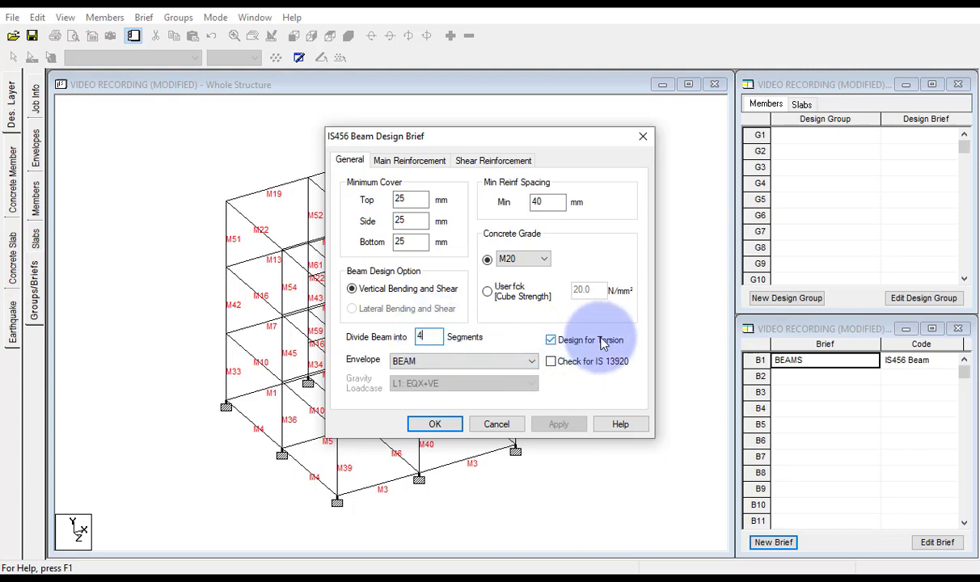
Enable the IS 13920 check in the beam brief and look through the available gravity load cases
left_click(555, 368)
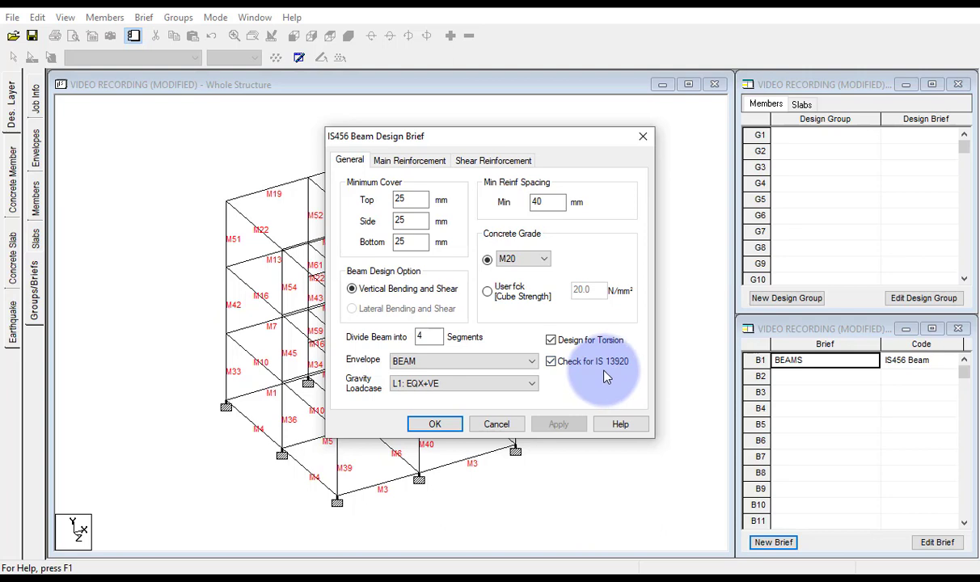
left_click(532, 383)
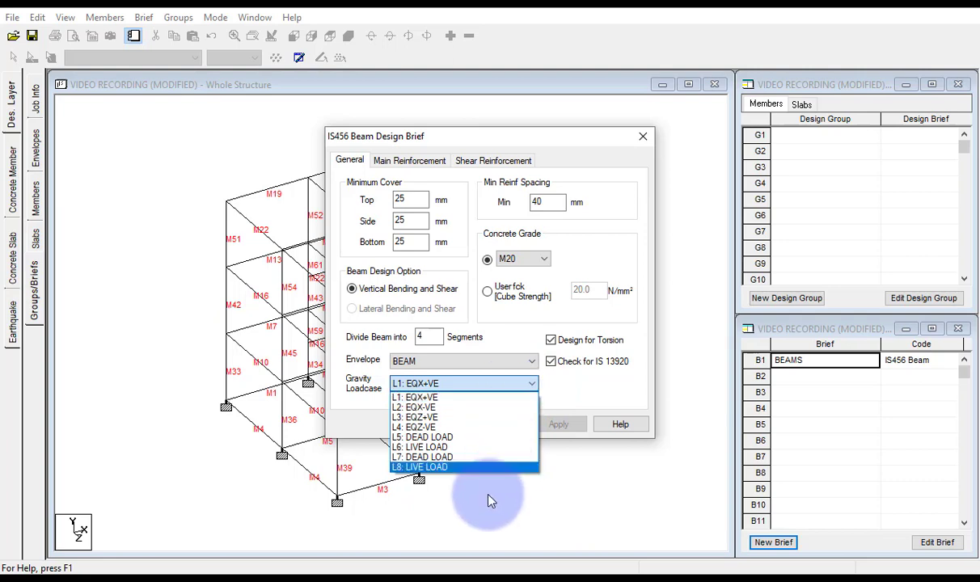
left_click(553, 388)
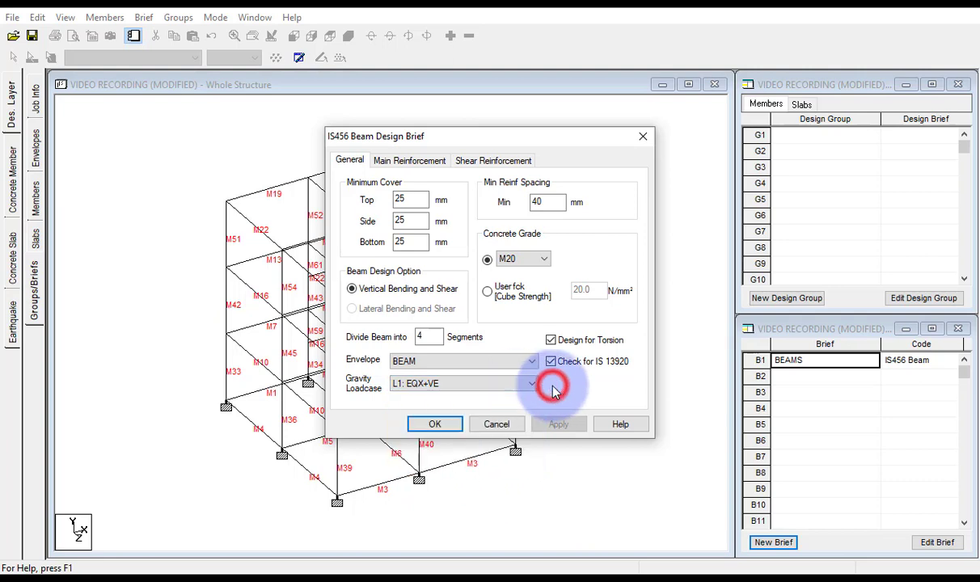
Set the main reinforcement's top bar sizes to minimum 12 and maximum 20, and the side bar minimum size to 12
left_click(429, 162)
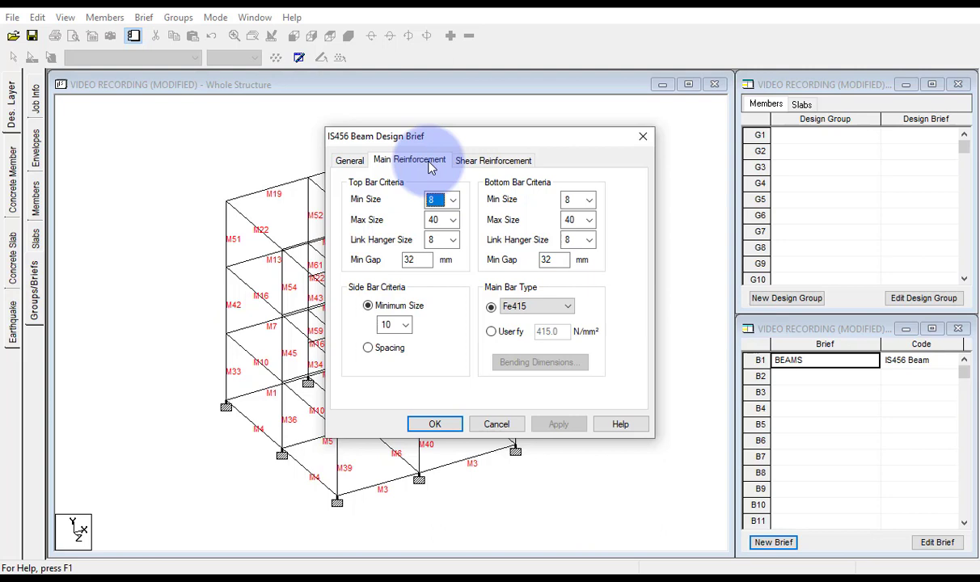
left_click(452, 200)
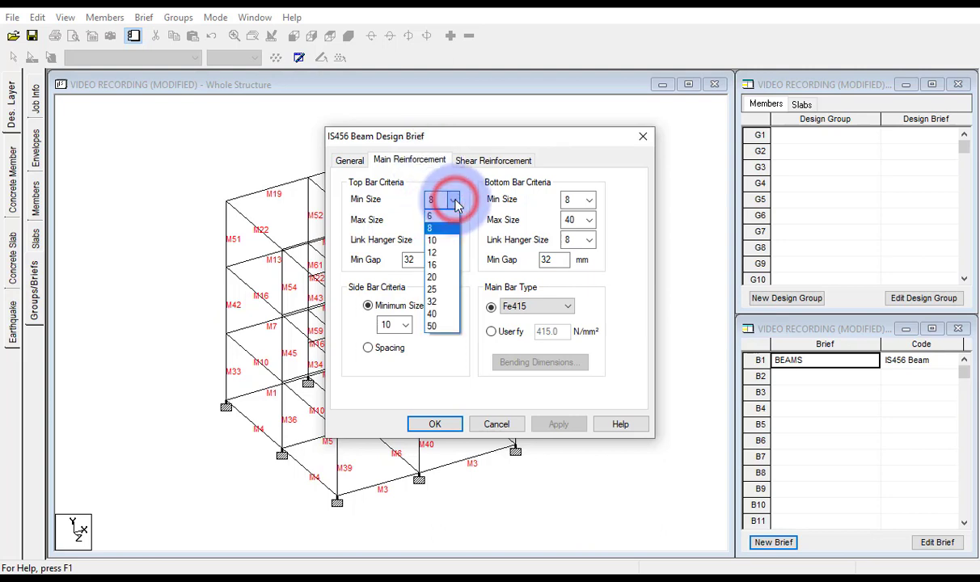
left_click(450, 254)
left_click(450, 221)
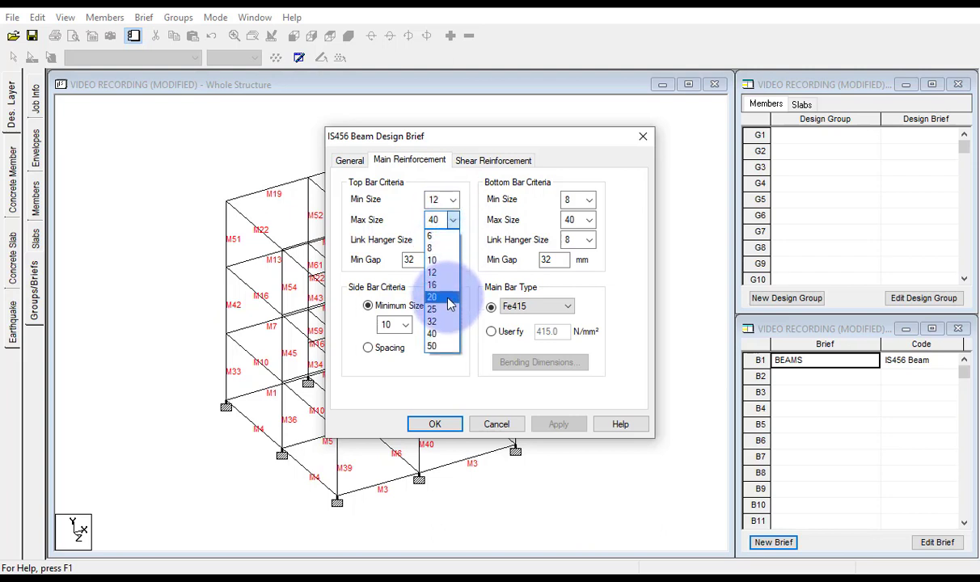
left_click(446, 296)
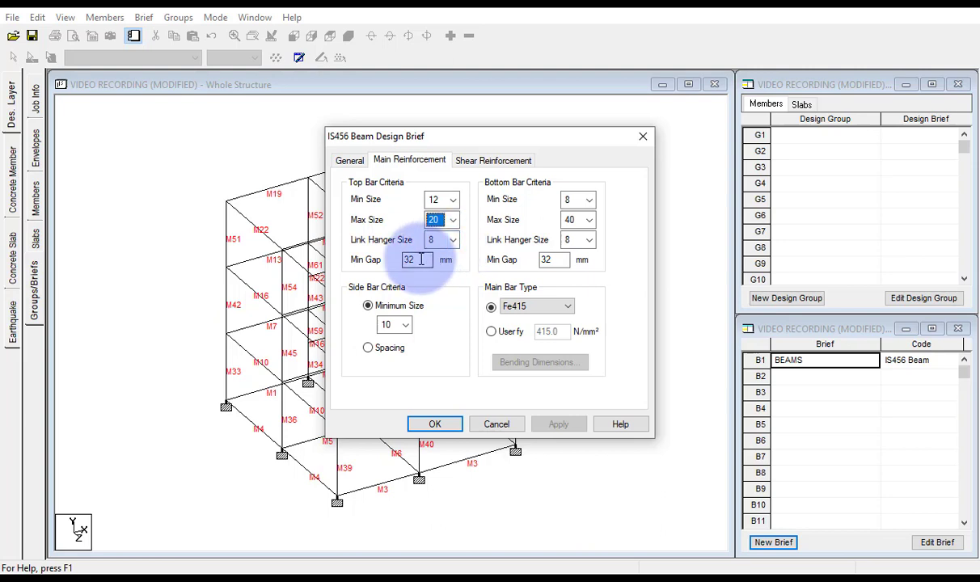
left_click(405, 324)
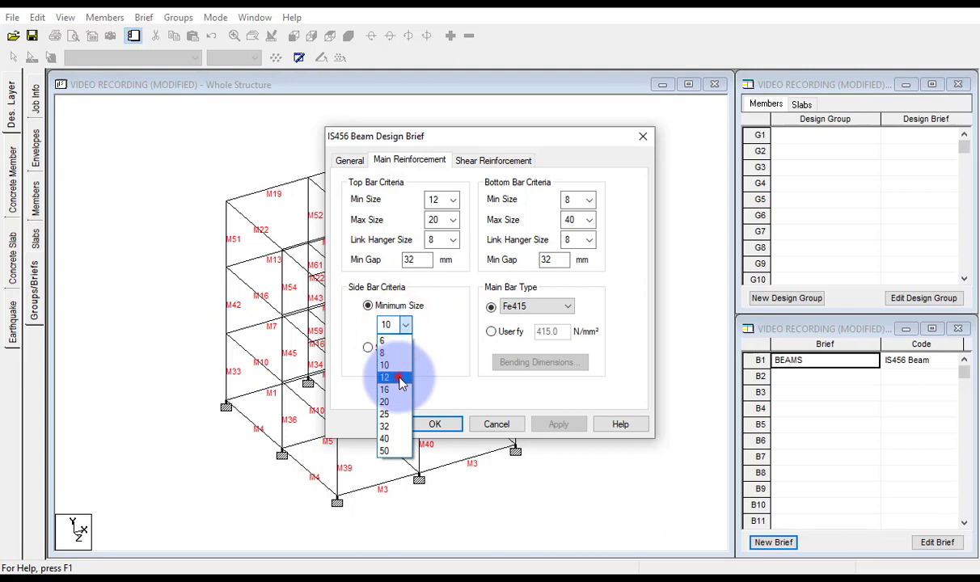
left_click(399, 379)
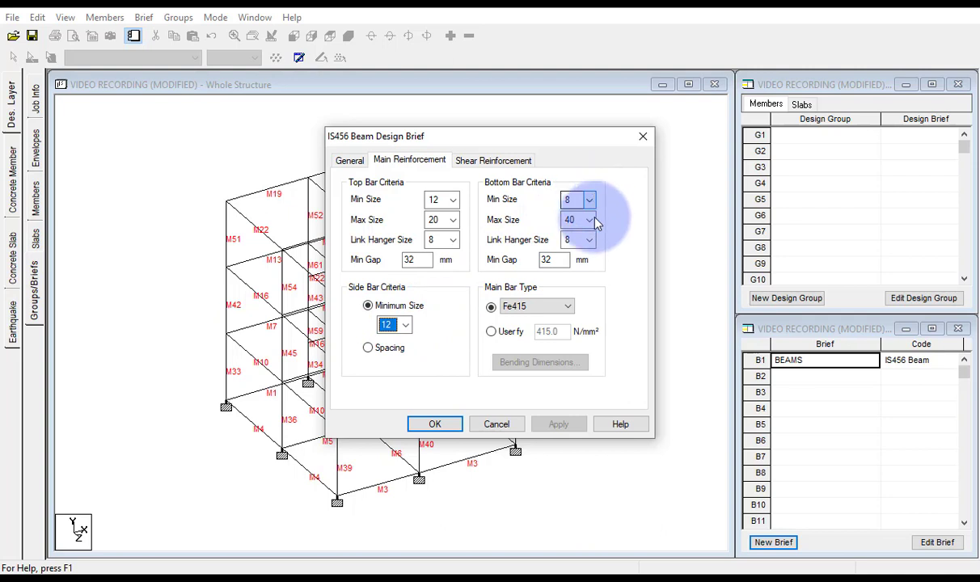
Set the main bar type to Fe500 and the bottom bar sizes to minimum 12 and maximum 20
left_click(543, 307)
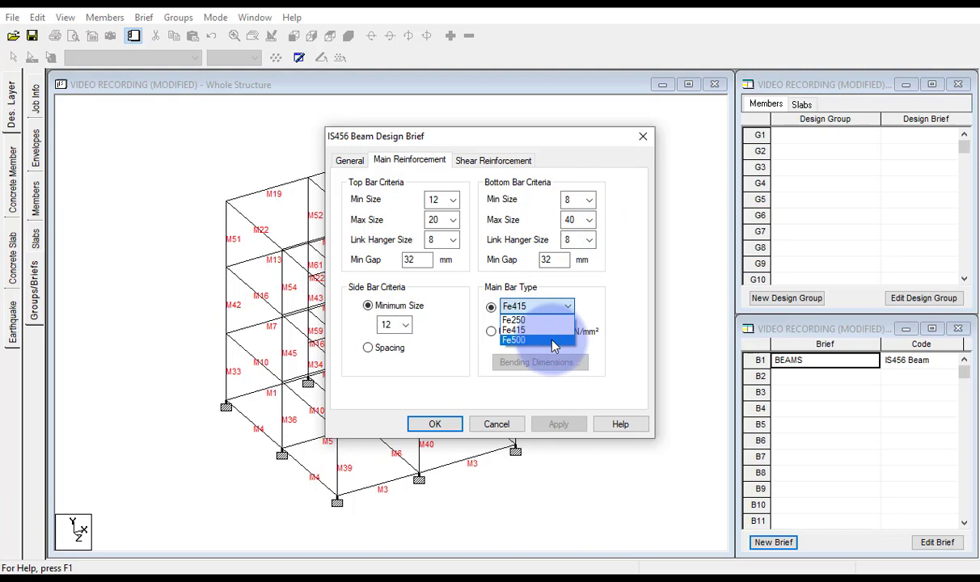
left_click(551, 342)
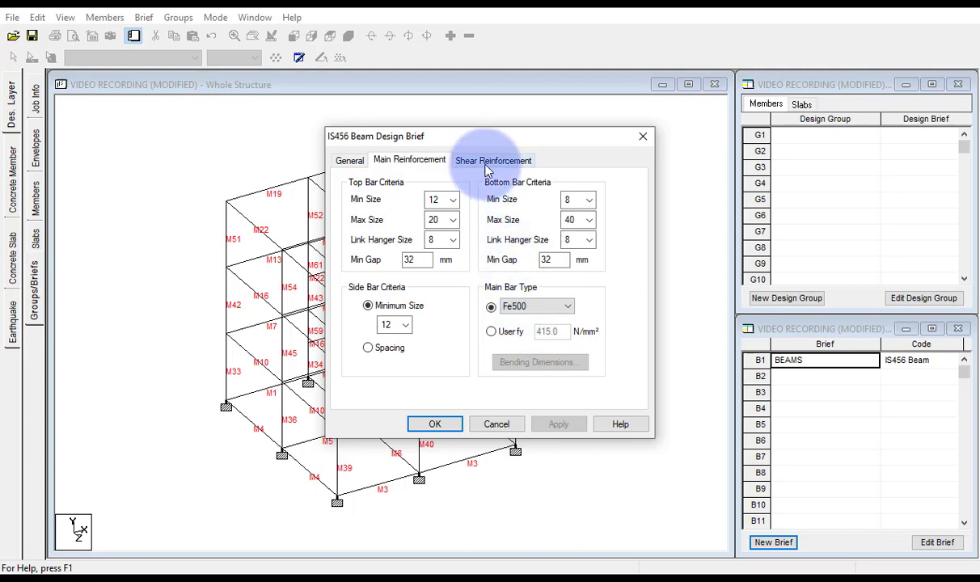
left_click(592, 201)
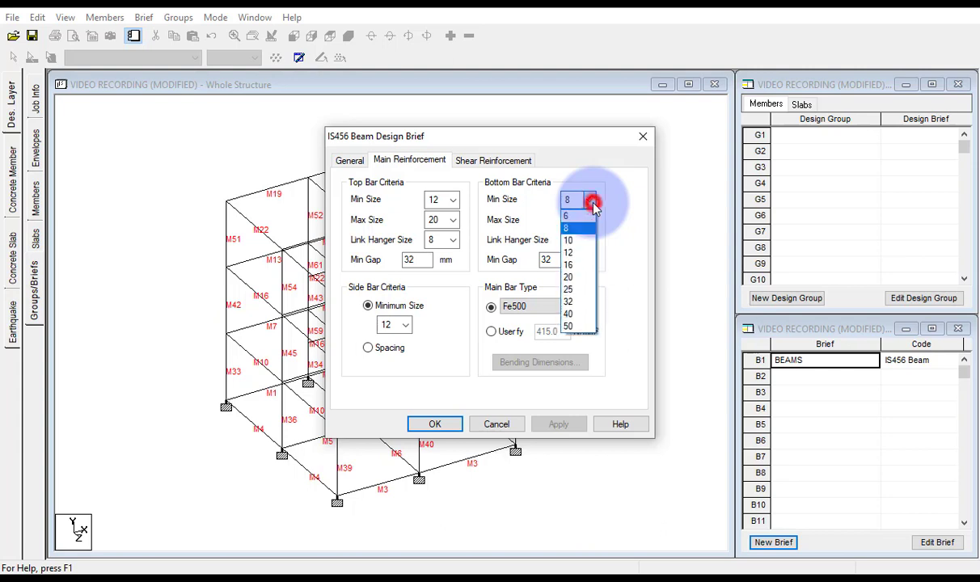
left_click(580, 253)
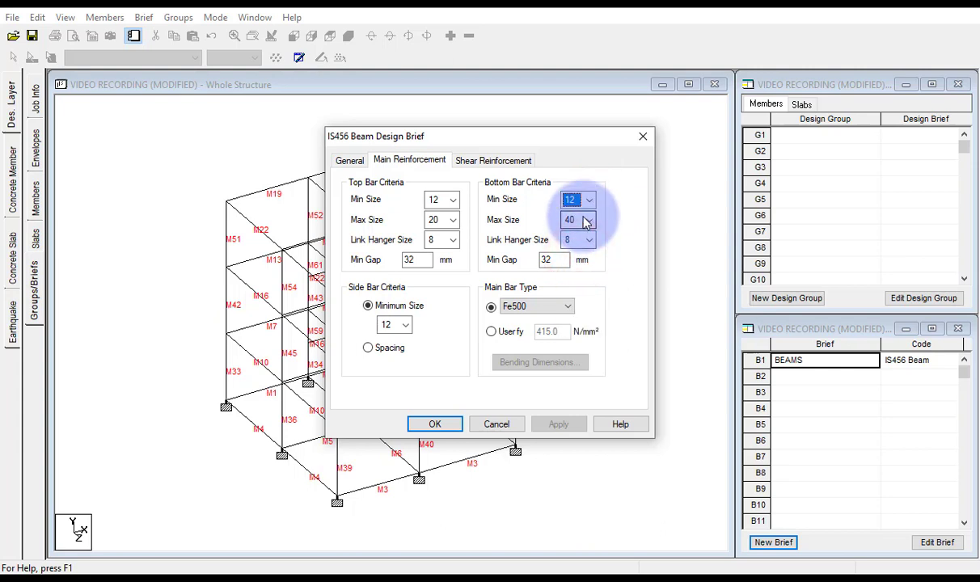
left_click(587, 223)
left_click(579, 297)
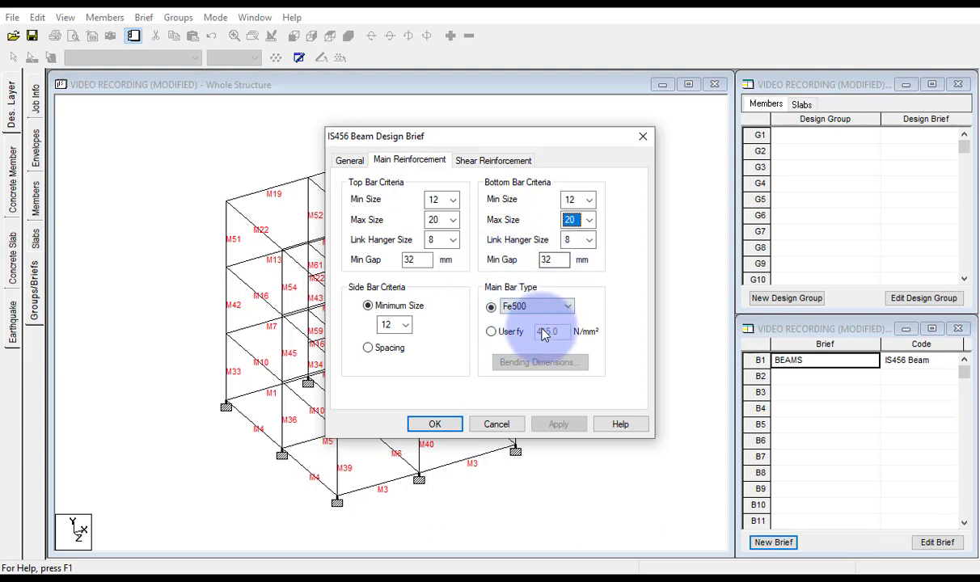
Set the shear bar type to Fe500, and recheck the beam brief's main reinforcement and general settings
left_click(490, 161)
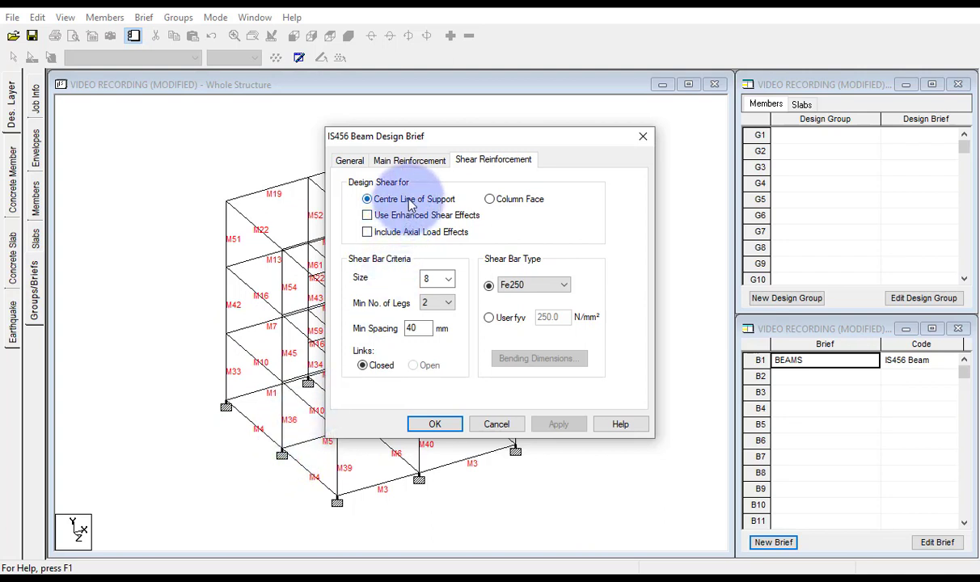
left_click(449, 304)
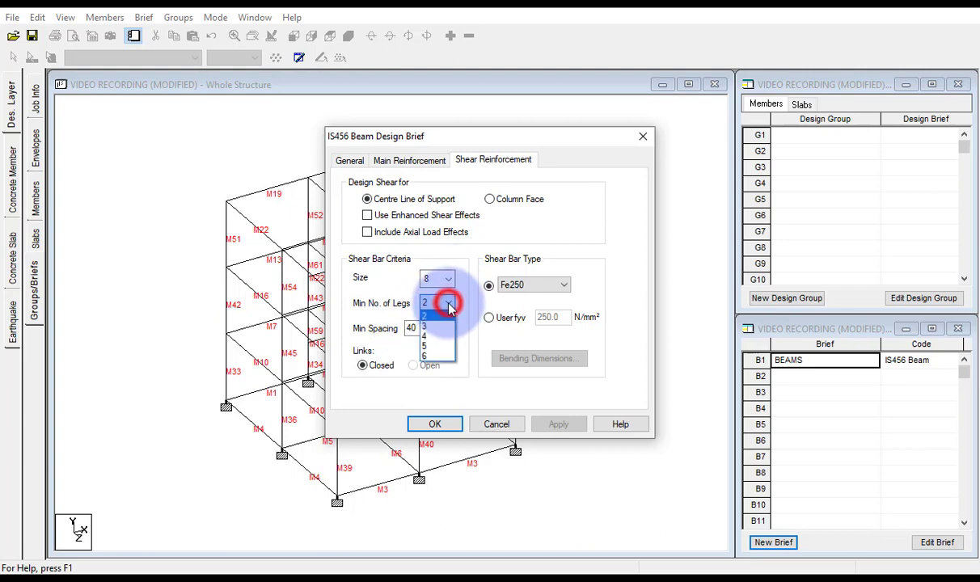
left_click(447, 306)
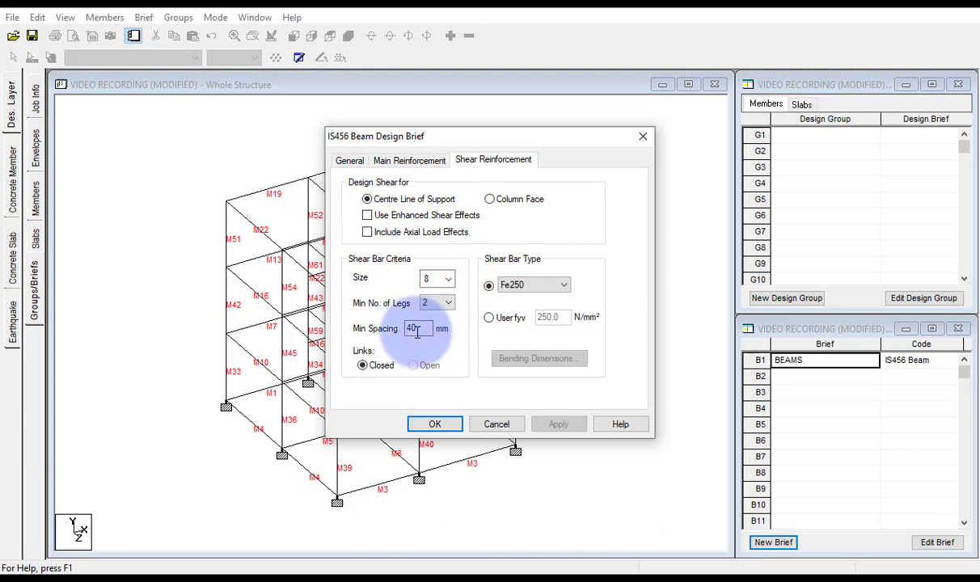
left_click(541, 287)
left_click(540, 318)
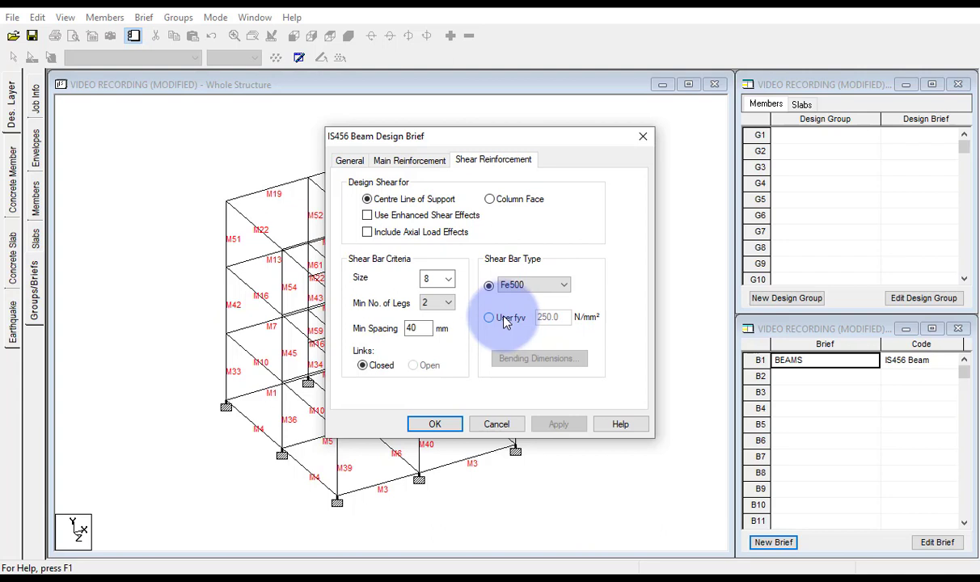
left_click(414, 161)
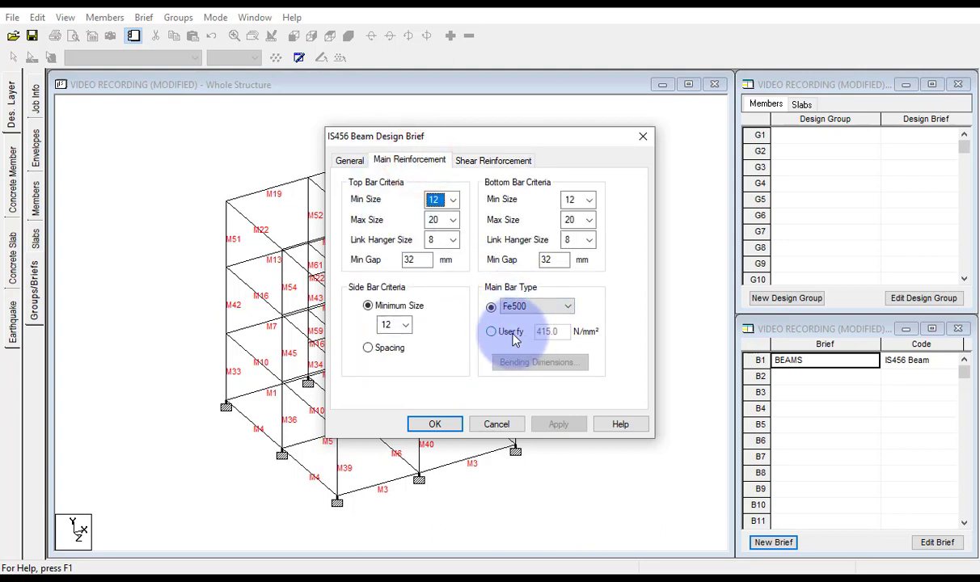
left_click(350, 160)
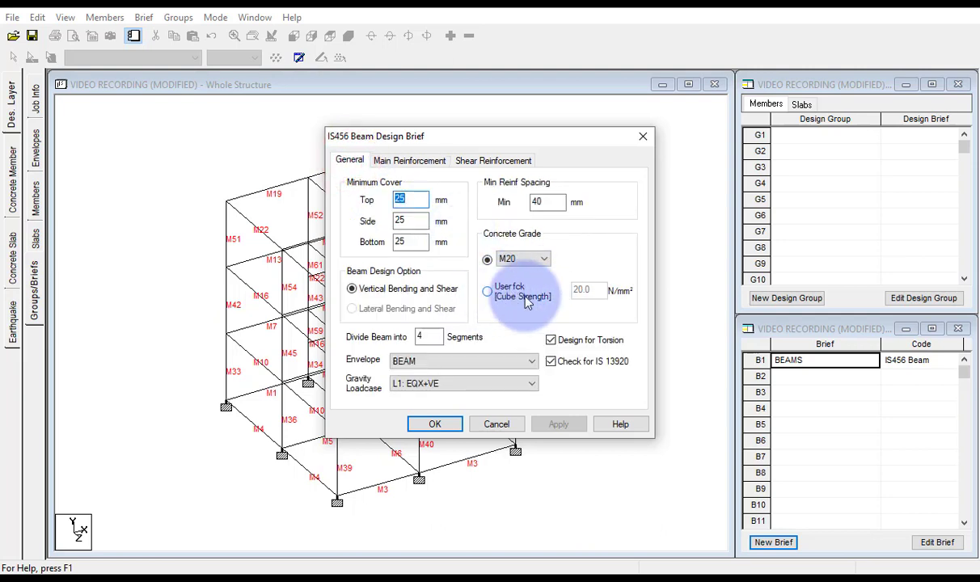
Review the beam brief's shear reinforcement settings and accept the beam design brief
left_click(499, 163)
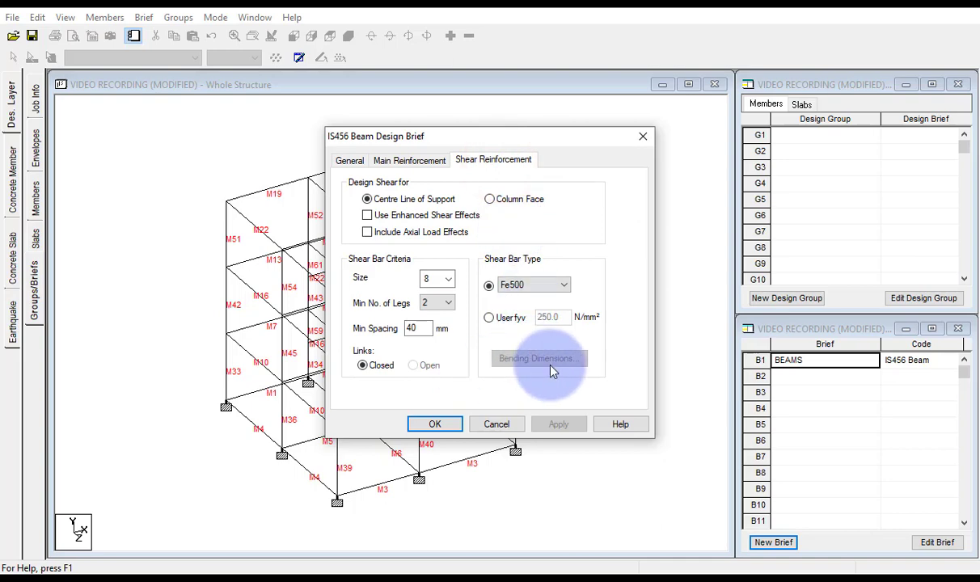
left_click(435, 427)
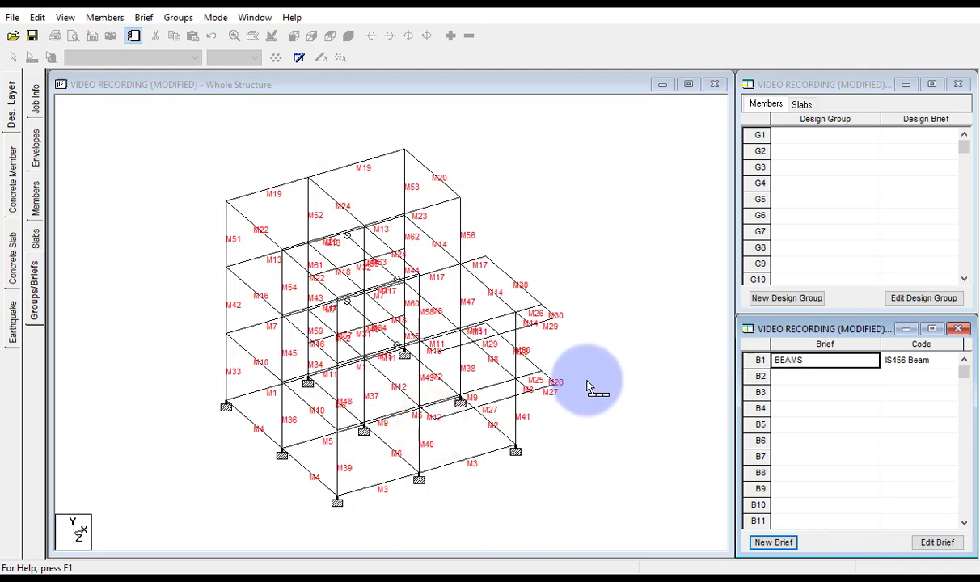
scroll(588, 388, "up", 1)
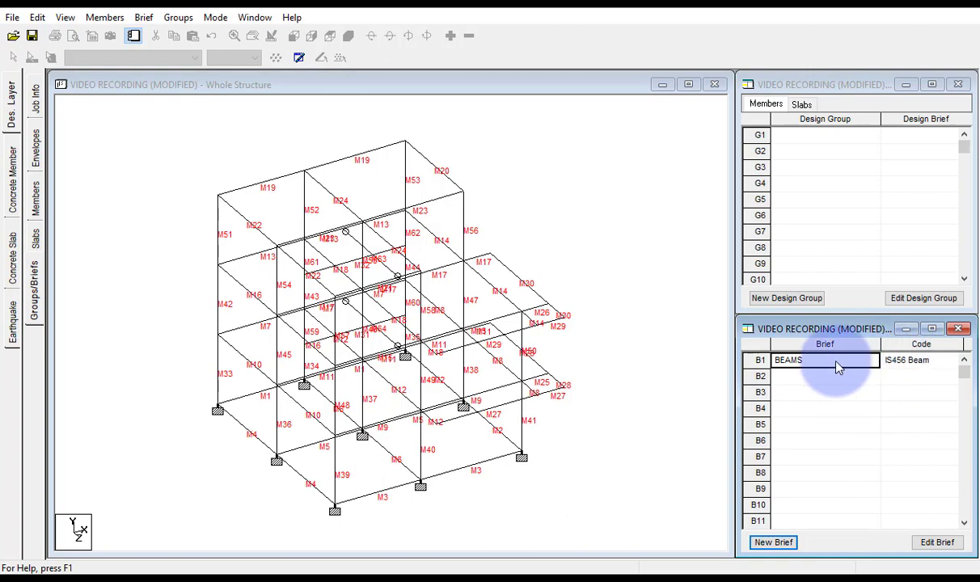
Create a new IS456 design brief named COLUMNS with the design type Column
left_click(789, 544)
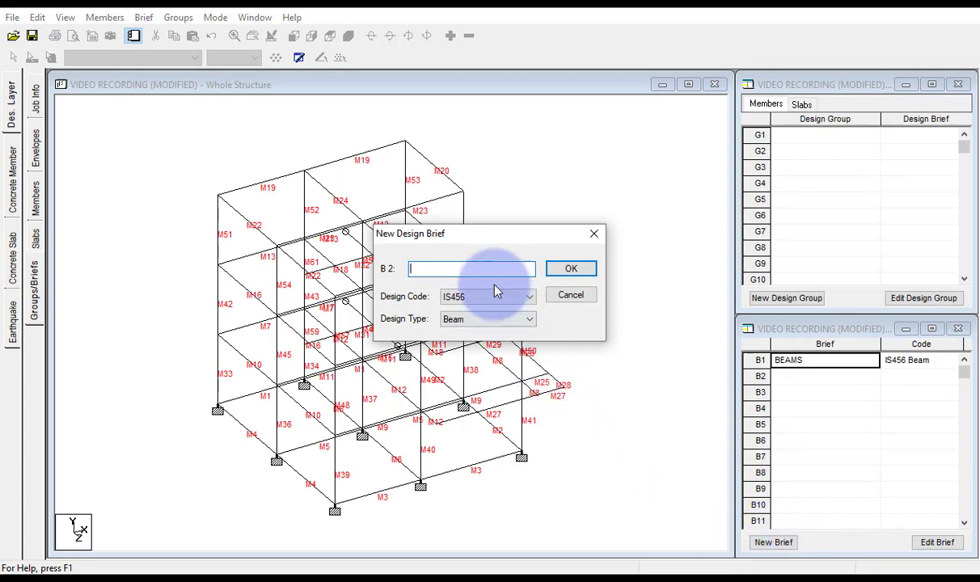
type("COL")
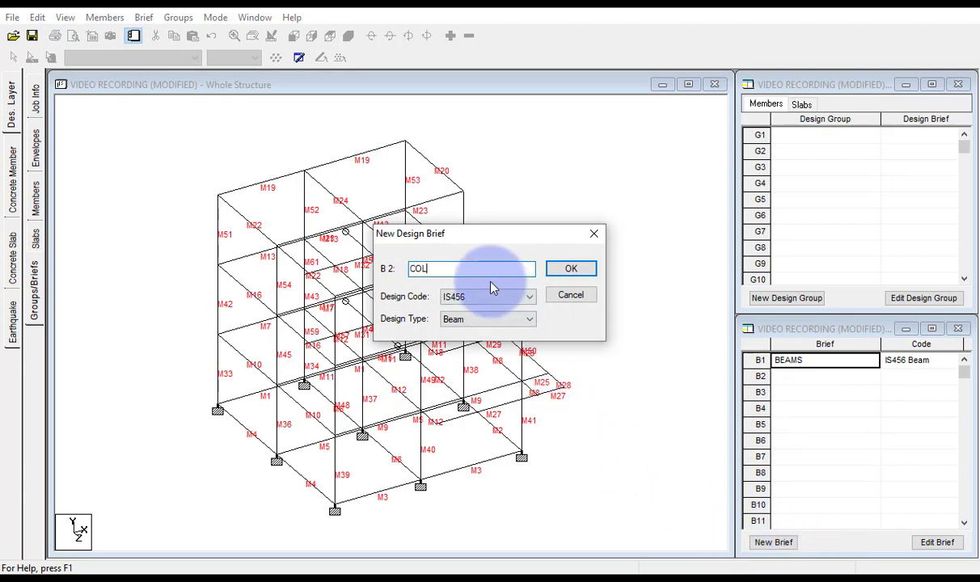
type("UMNS")
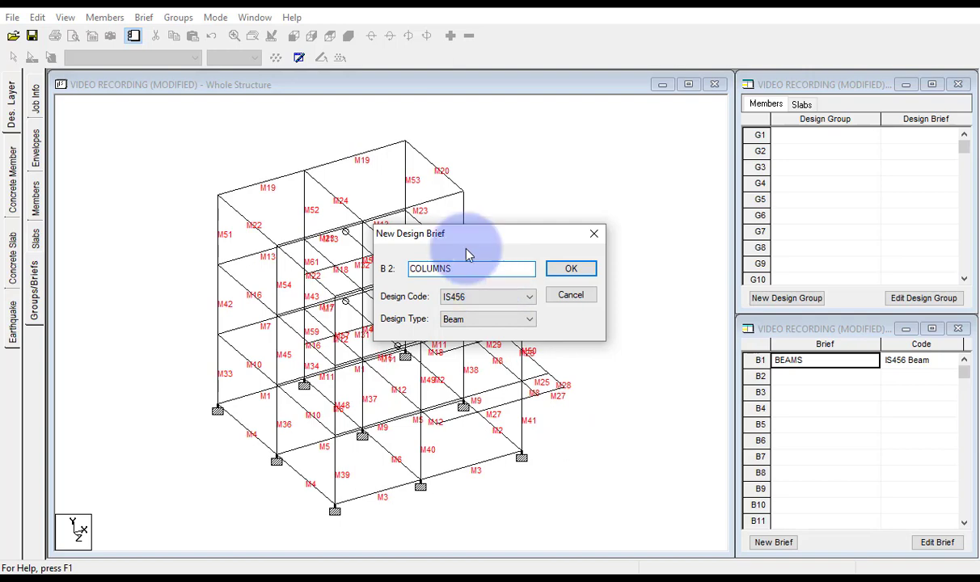
left_click(481, 320)
left_click(482, 342)
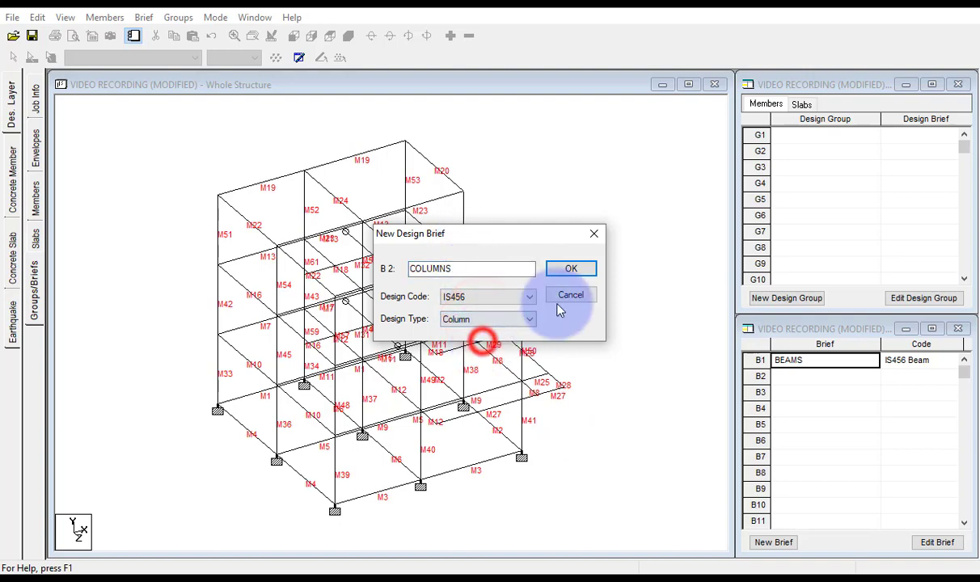
left_click(585, 270)
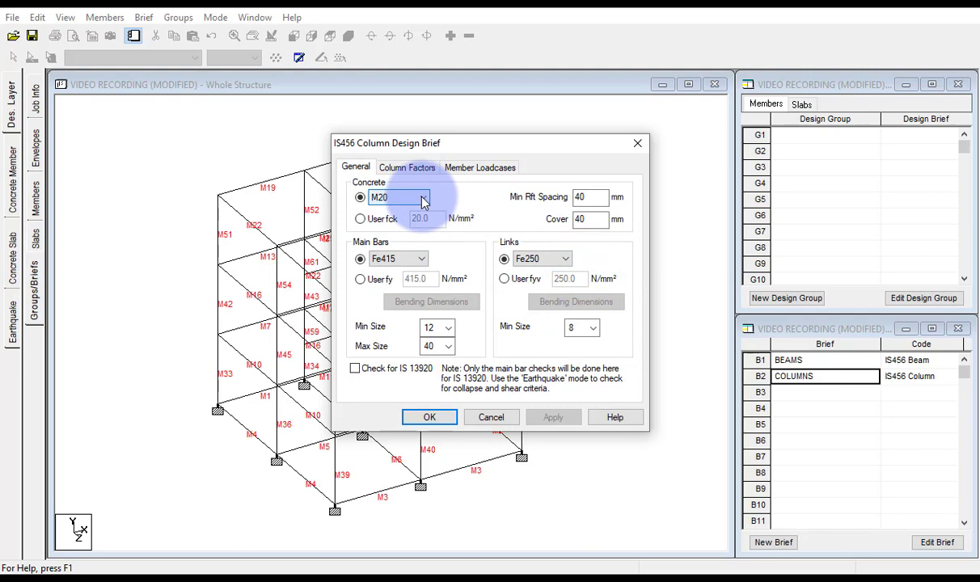
Set the column brief's main bars to Fe500 with a maximum size of 20
left_click(407, 259)
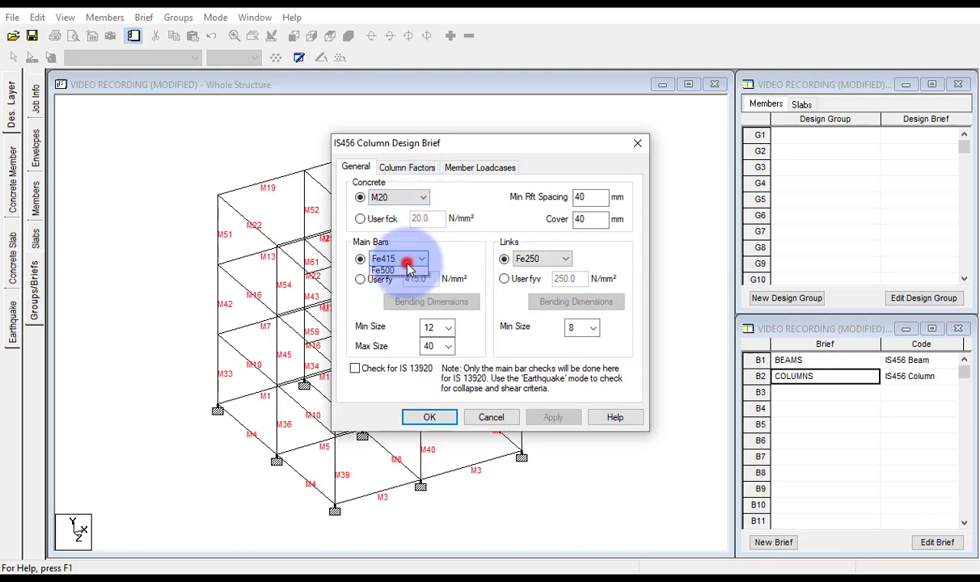
left_click(407, 293)
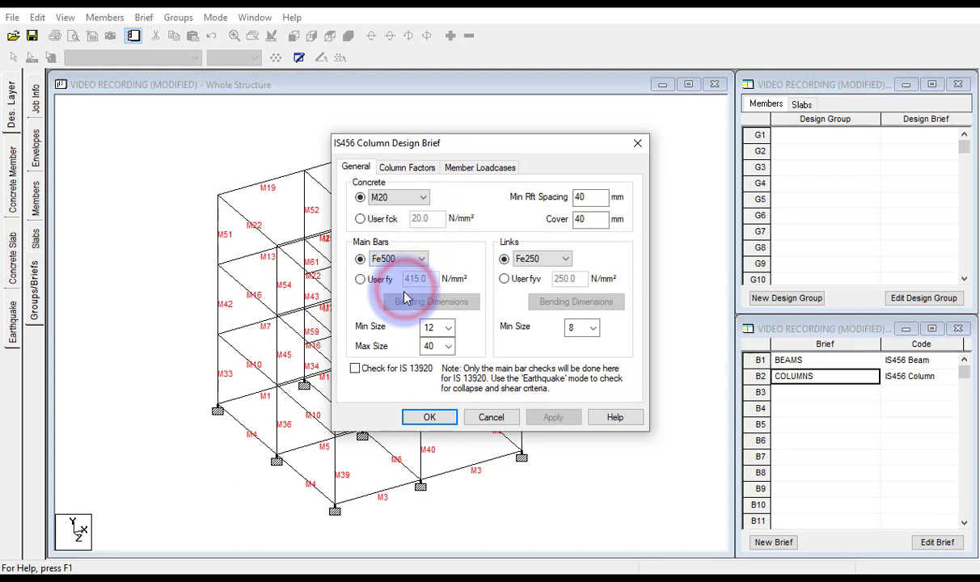
left_click(449, 346)
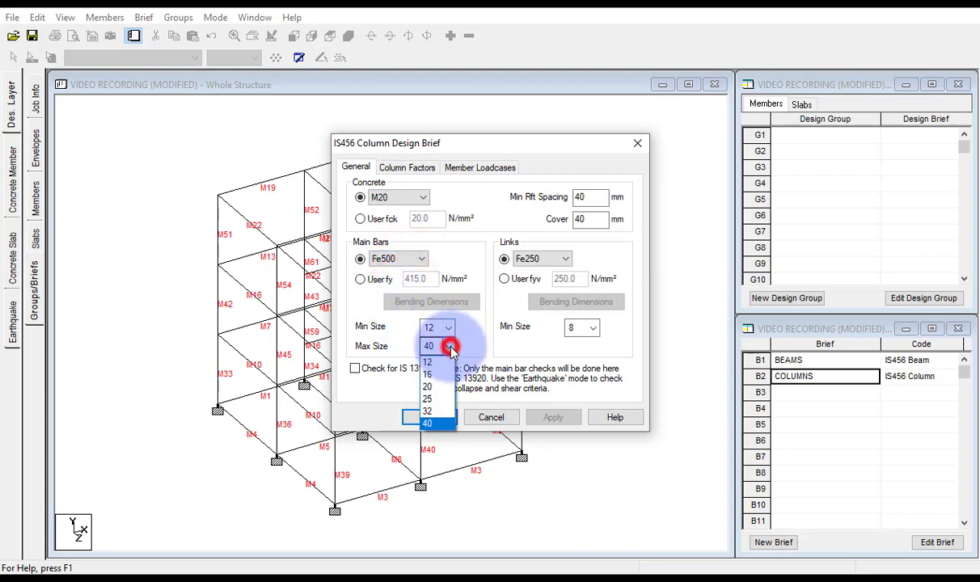
left_click(441, 390)
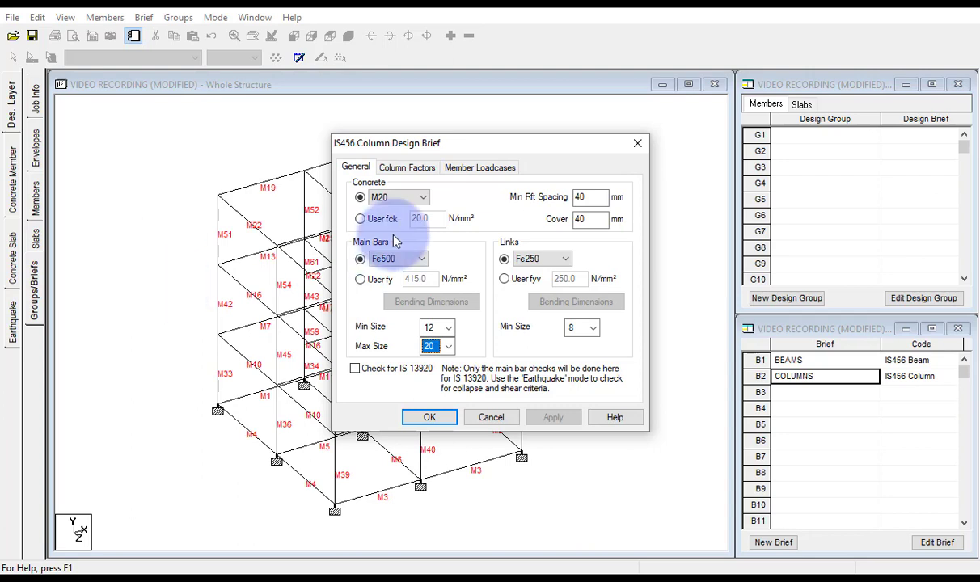
Set the column brief's links to Fe500 and enable the IS 13920 check
left_click(595, 194)
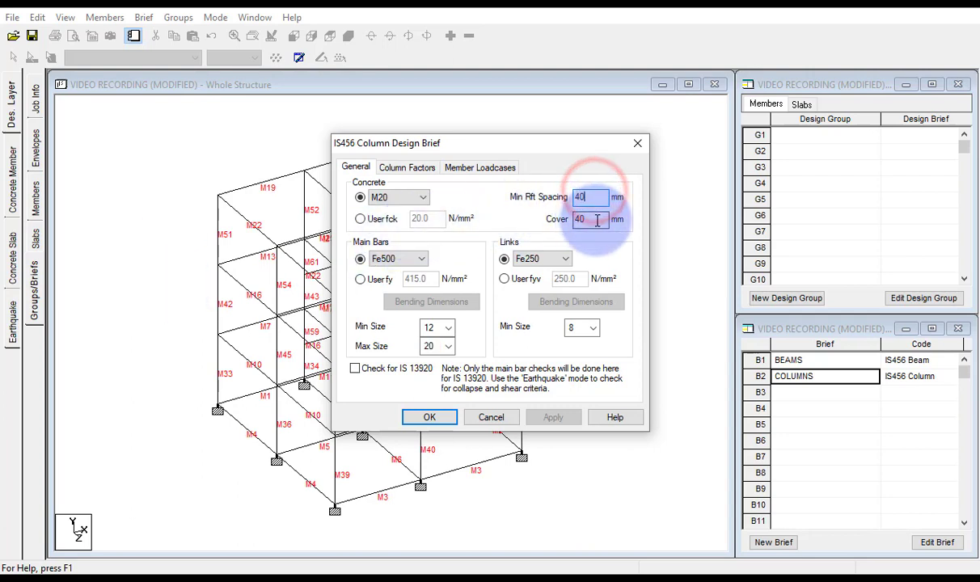
left_click(530, 260)
left_click(526, 291)
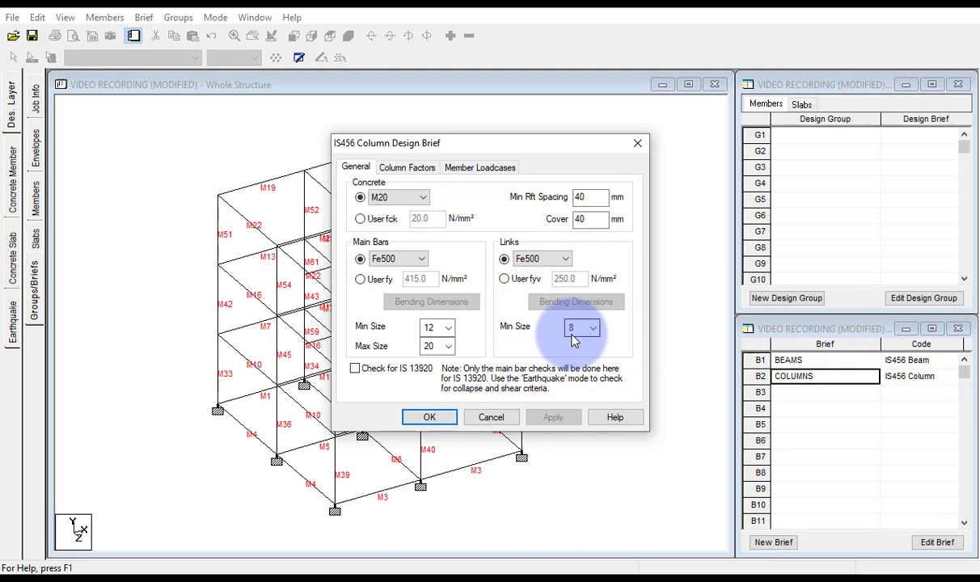
left_click(360, 373)
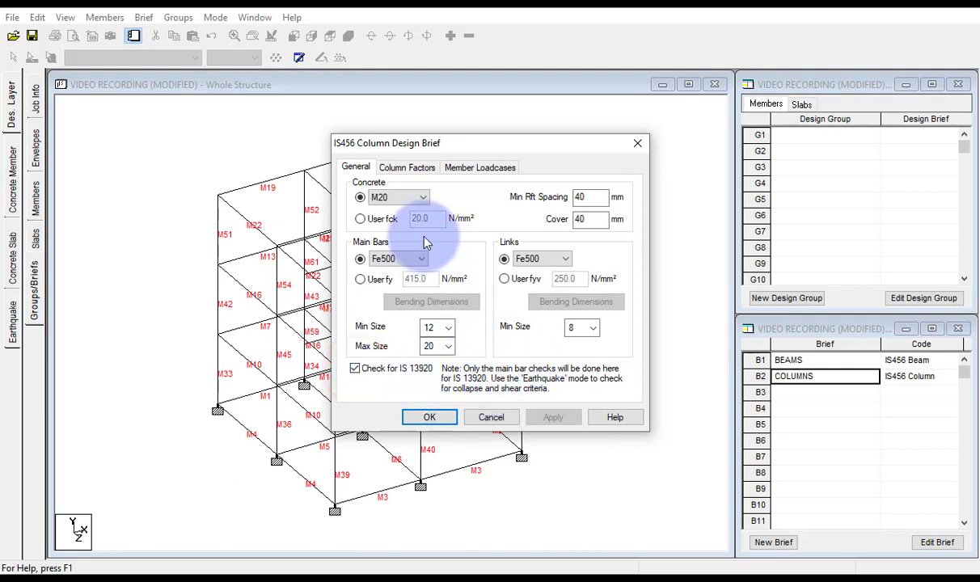
Review the column factors, assign all available member load cases L1 to L8 to the column brief, and accept it
left_click(407, 169)
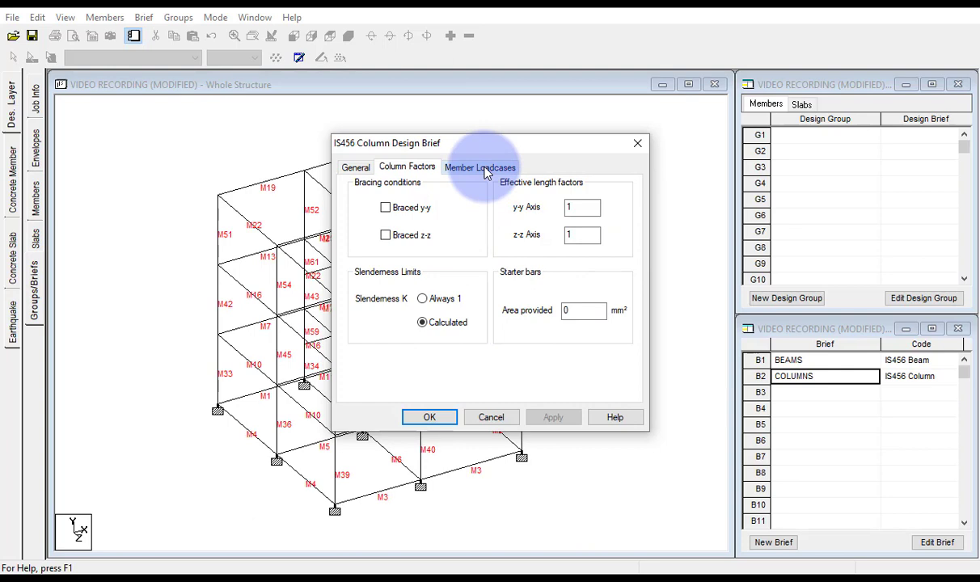
left_click(484, 169)
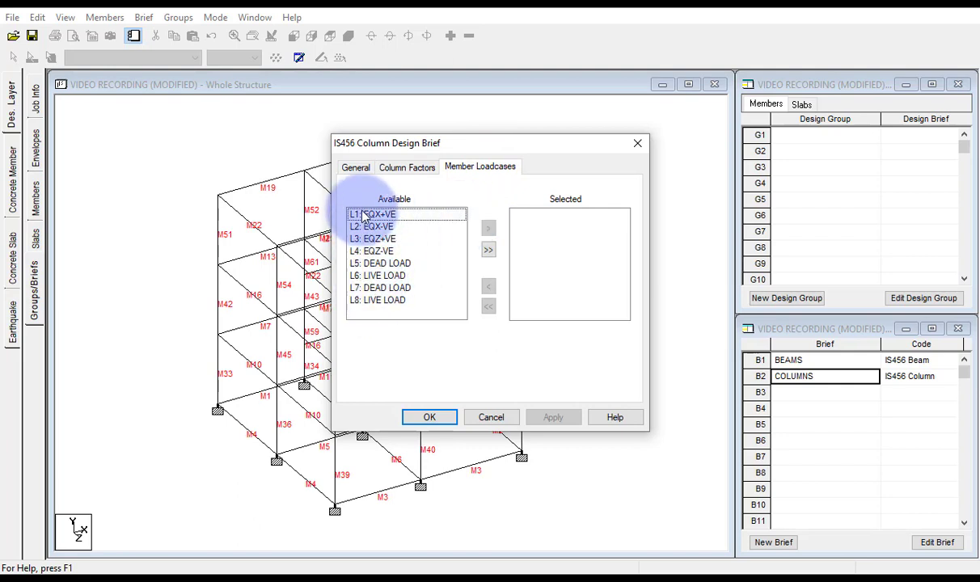
left_click(489, 250)
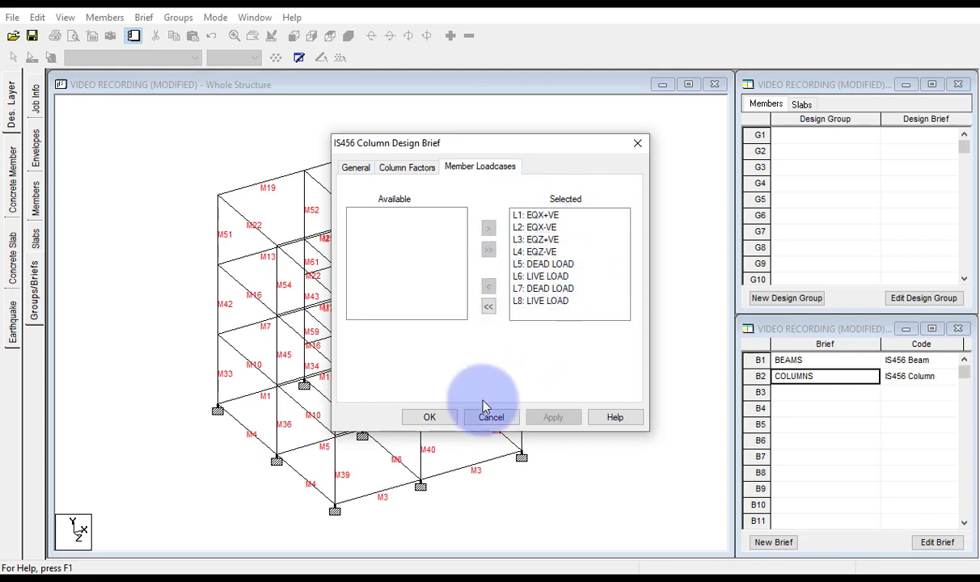
left_click(429, 418)
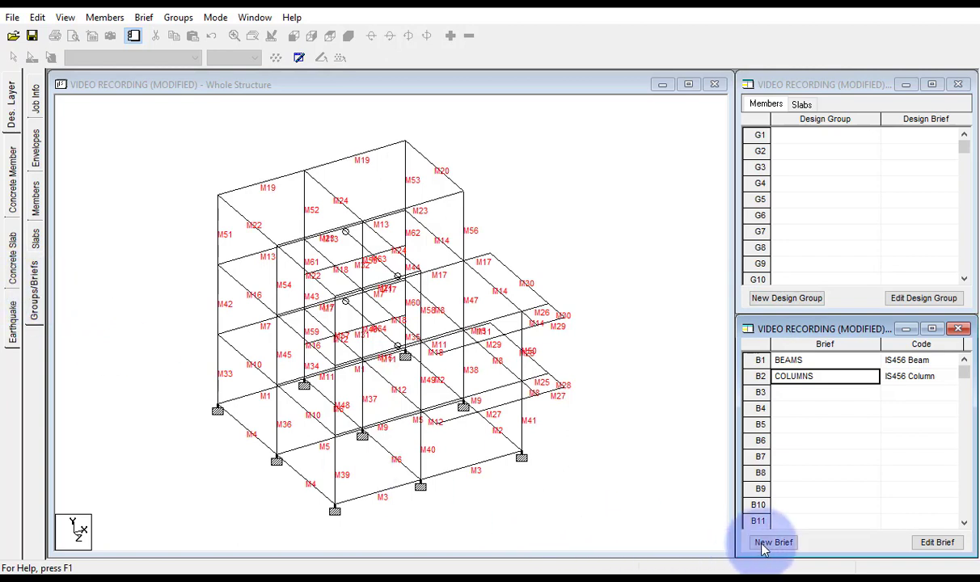
Create a member design group named BEAM DESIGN GROUPING that uses the BEAMS brief
left_click(776, 299)
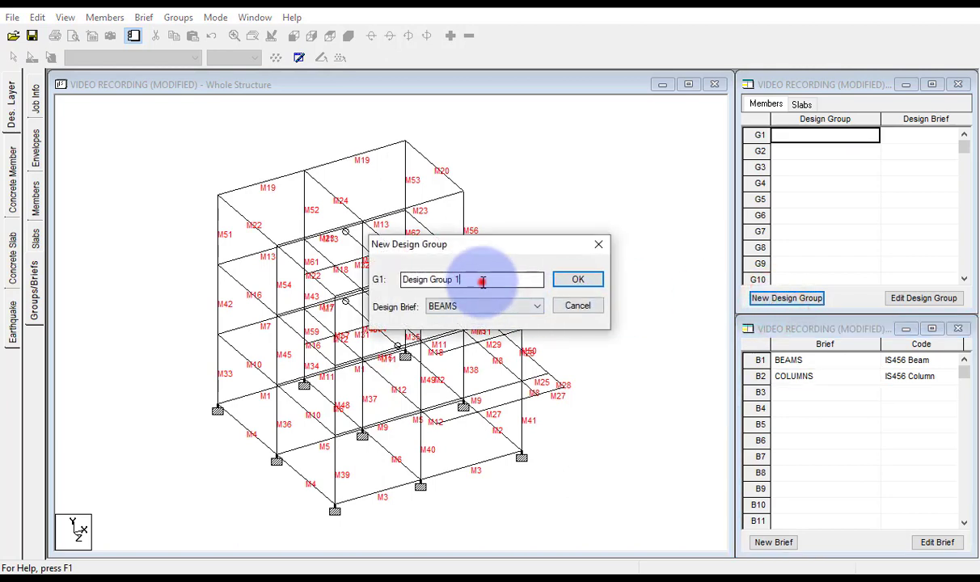
left_click_drag(483, 281, 339, 279)
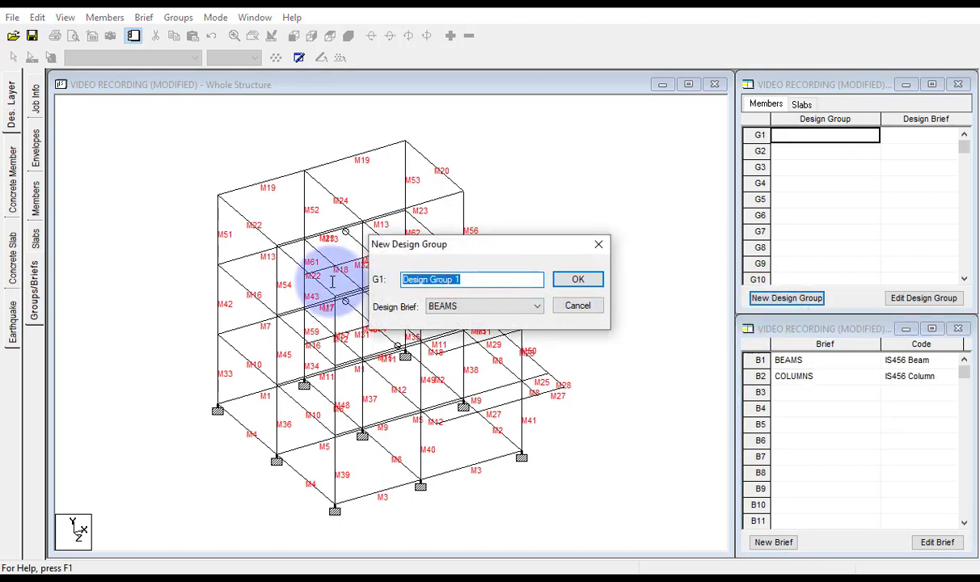
type("BE")
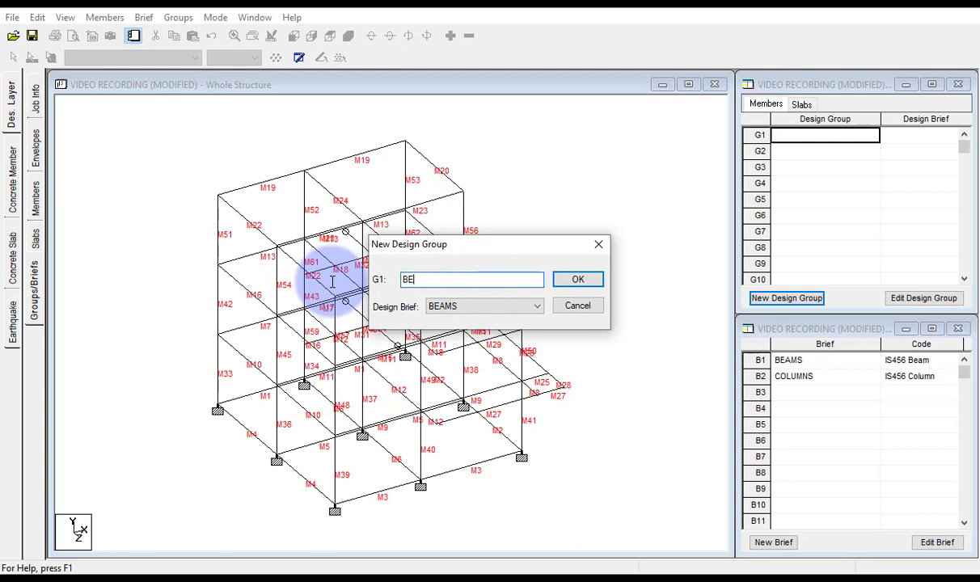
type("AM DESIGN GRO")
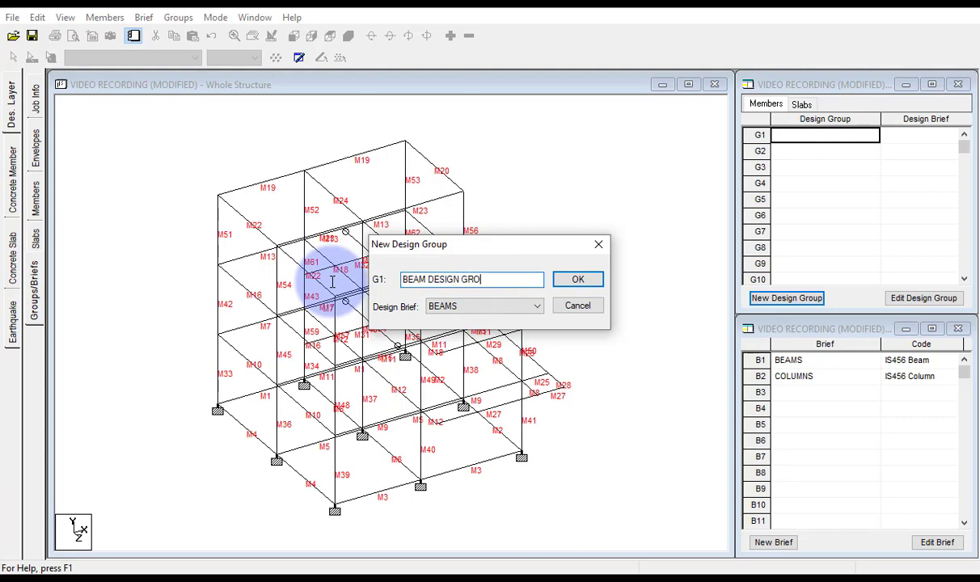
type("UPING")
left_click(518, 307)
left_click(519, 305)
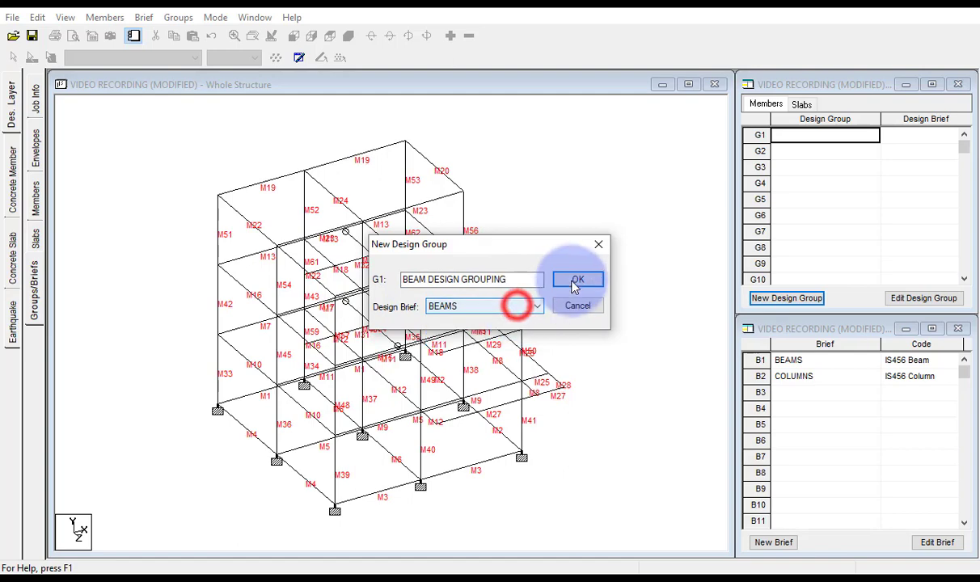
left_click(577, 281)
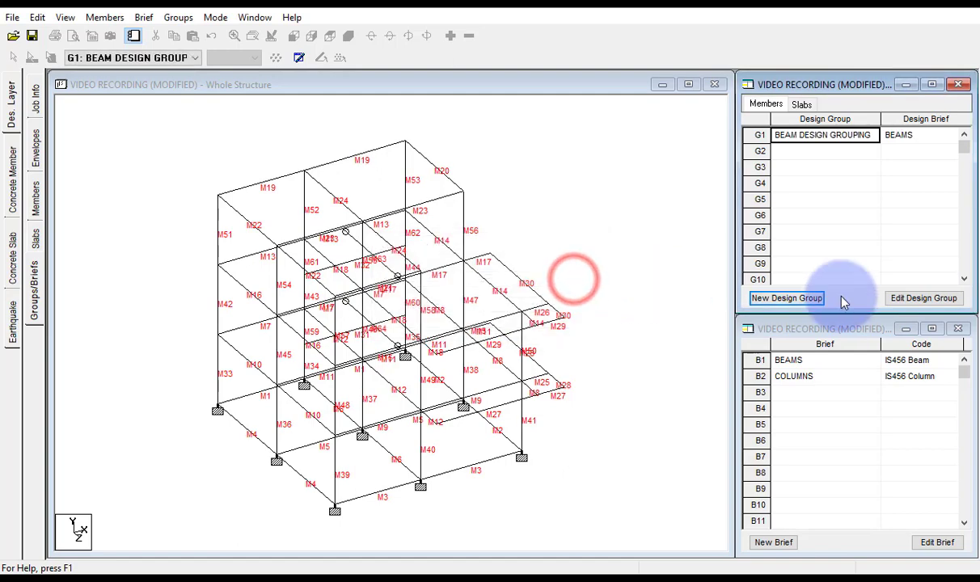
Create a second member design group named COLUMN DESIGN GROUP that uses the COLUMNS brief
left_click(787, 298)
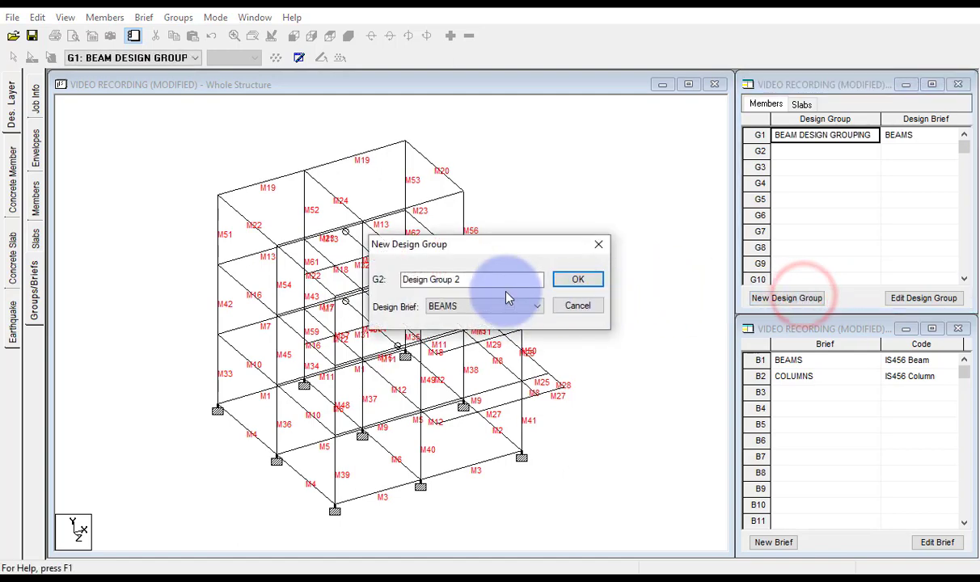
left_click_drag(493, 279, 318, 282)
type("COL")
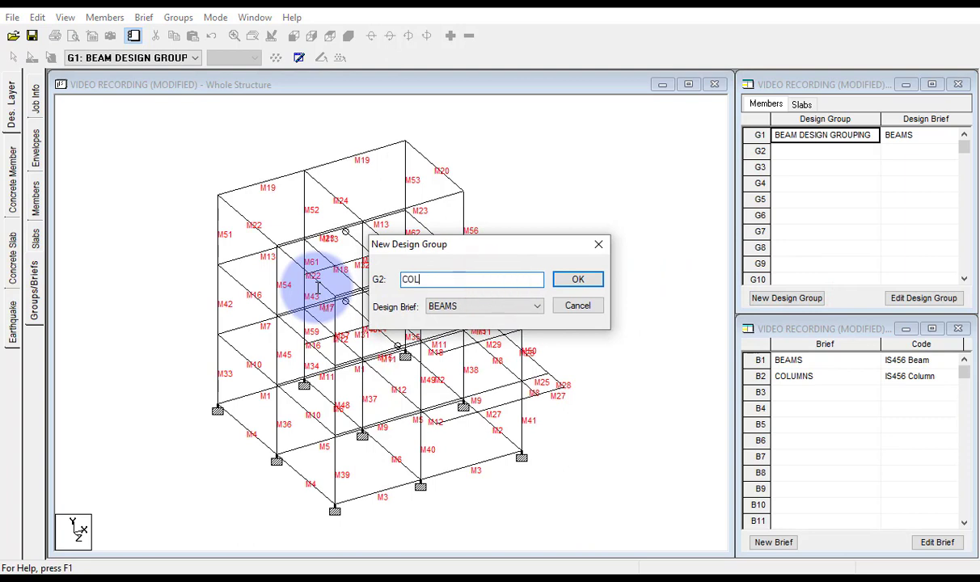
type("UMN DESIGN GROUP")
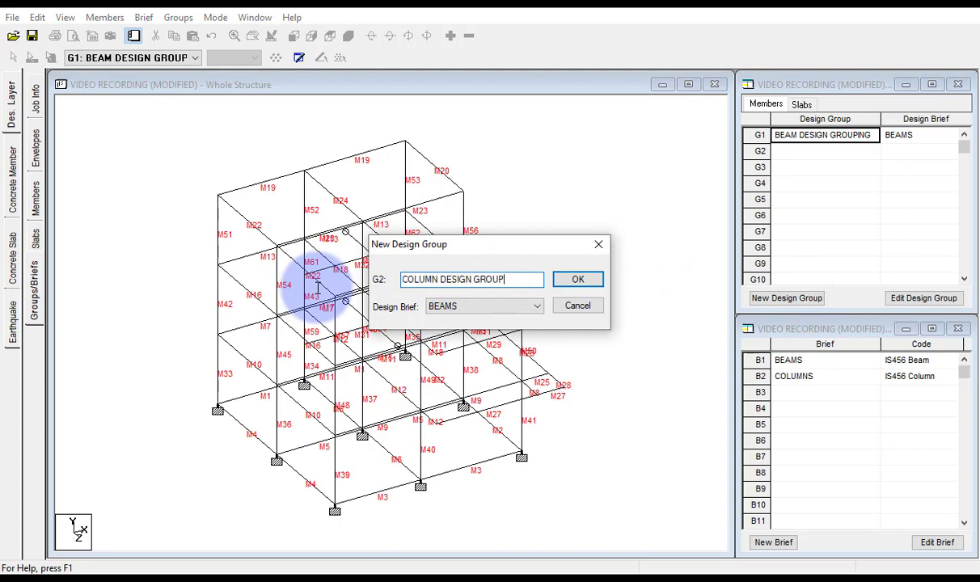
left_click(484, 307)
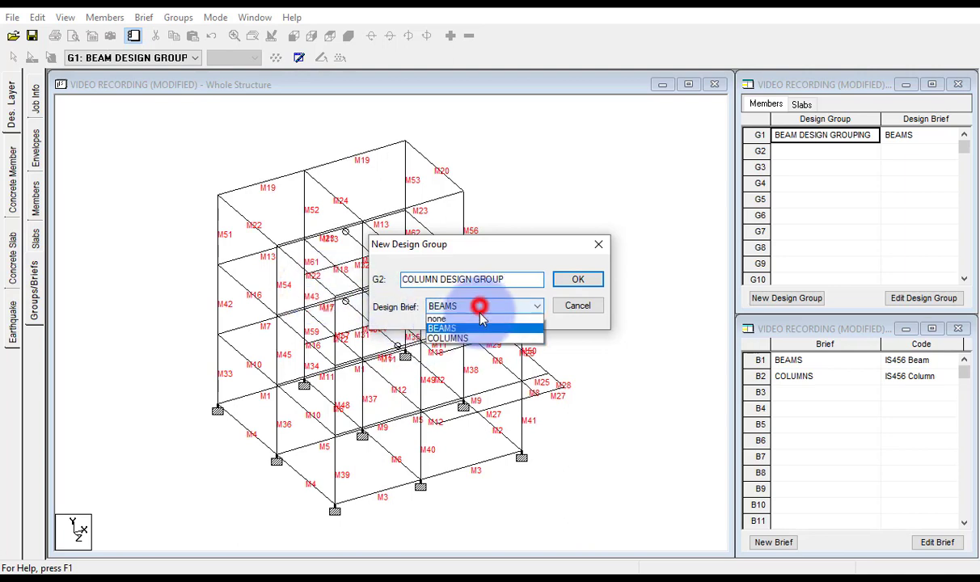
left_click(484, 340)
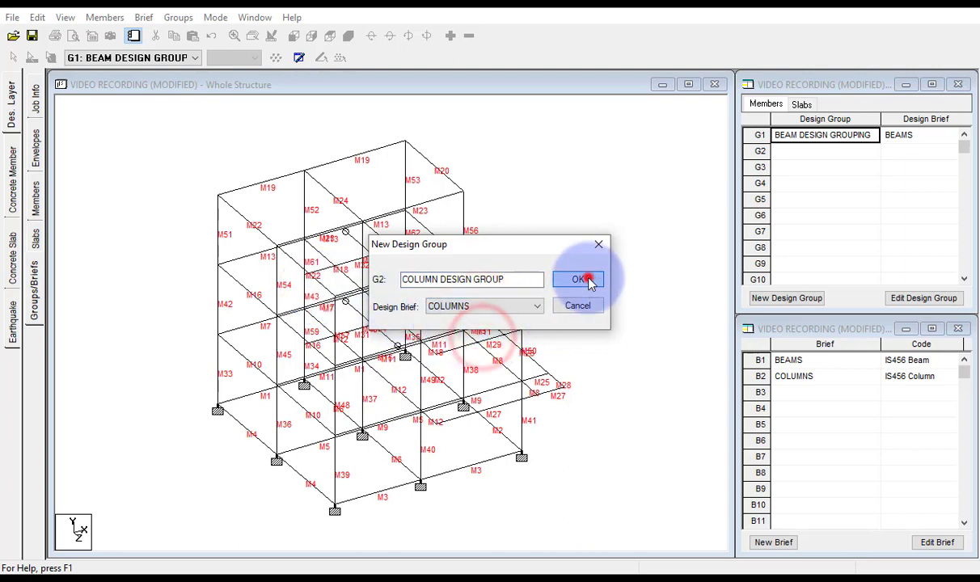
left_click(582, 279)
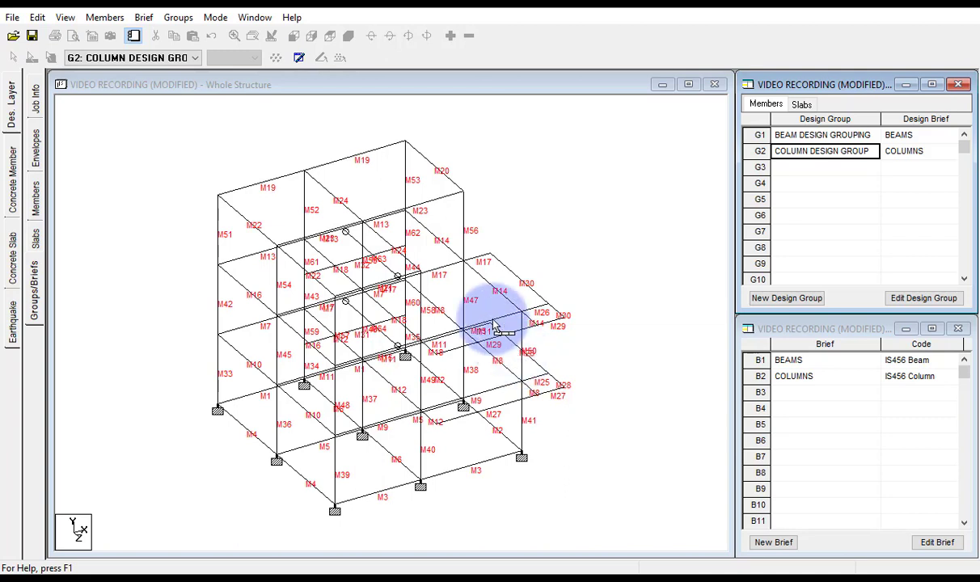
Switch between the two design groups, make COLUMN DESIGN GROUP the current group, and return to the structure view
left_click(122, 155)
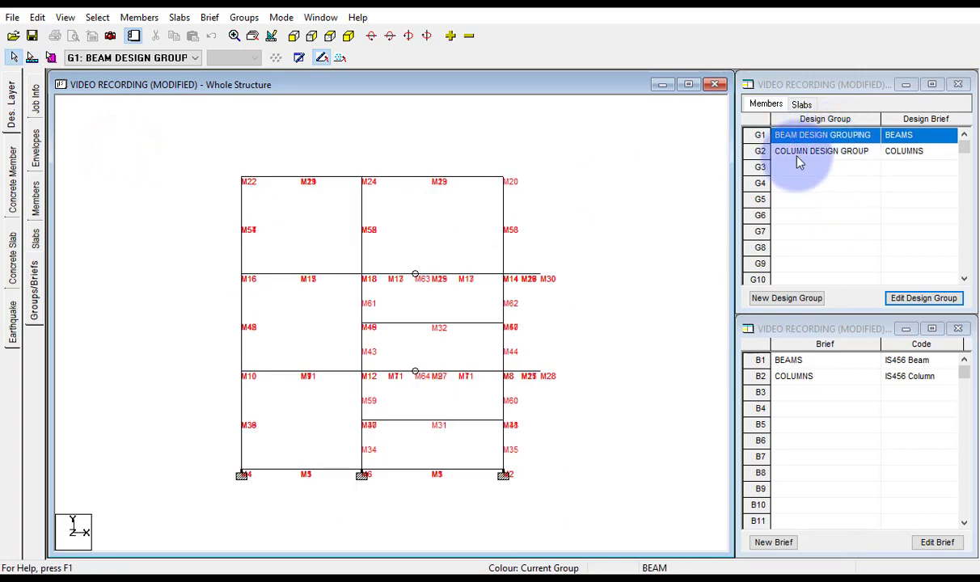
left_click(841, 151)
left_click(841, 135)
left_click(841, 135)
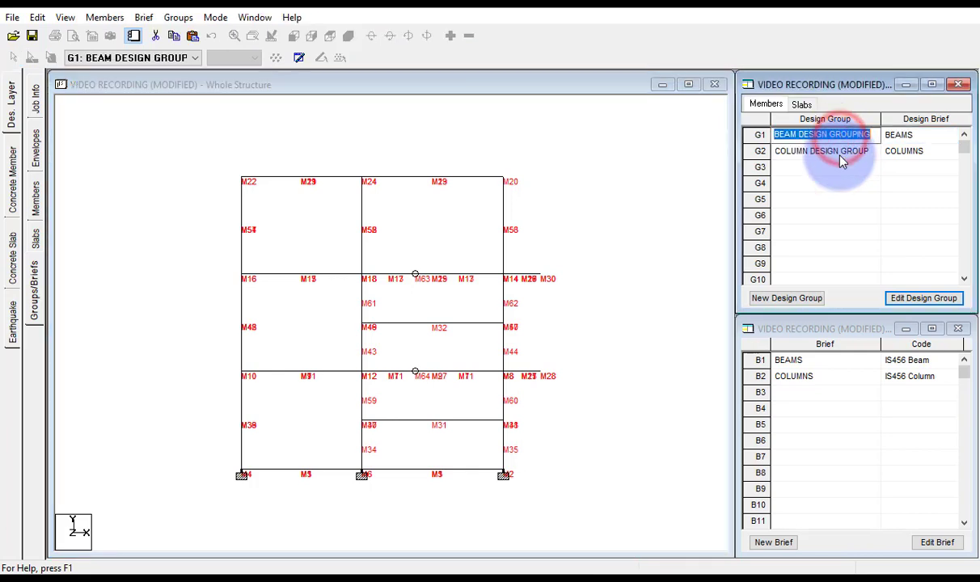
left_click(838, 153)
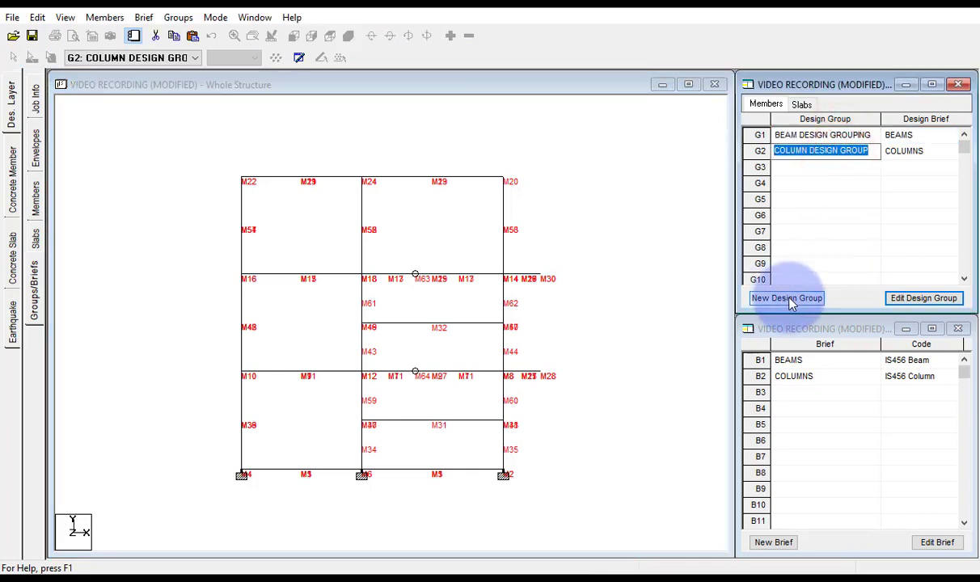
left_click(169, 155)
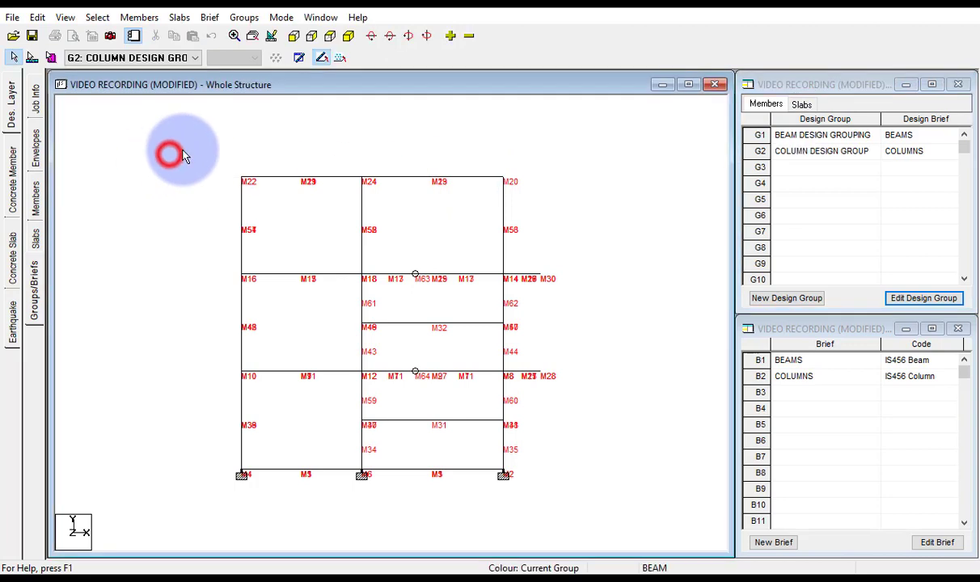
Select all the horizontal beams at every level, including the intermediate ones, and add them to the existing BEAM DESIGN GROUPING
left_click(32, 57)
left_click_drag(179, 137, 583, 217)
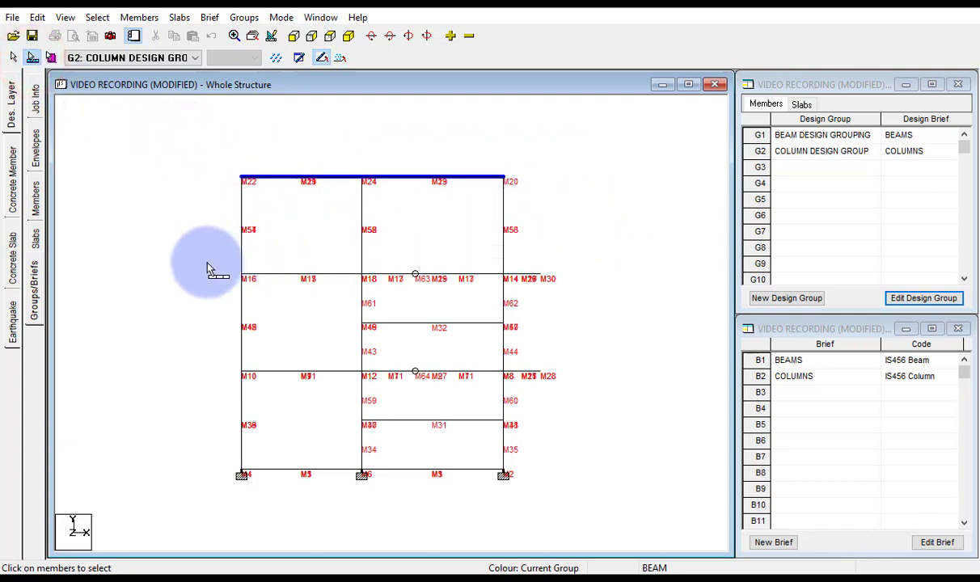
left_click_drag(206, 261, 602, 304)
mouse_move(333, 310)
left_mouse_down()
mouse_move(519, 340)
mouse_move(341, 322)
left_mouse_up()
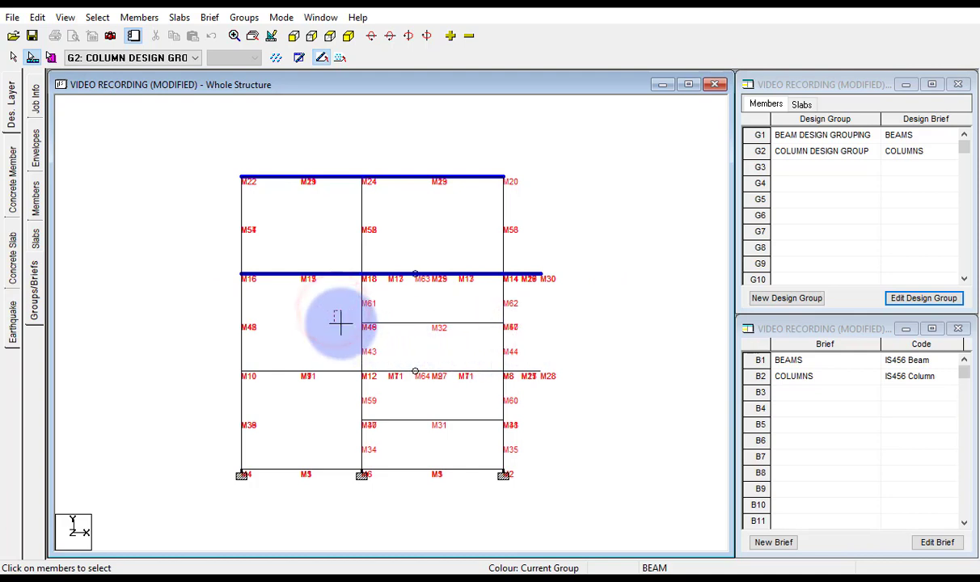
left_click(393, 322)
left_click_drag(212, 360, 623, 383)
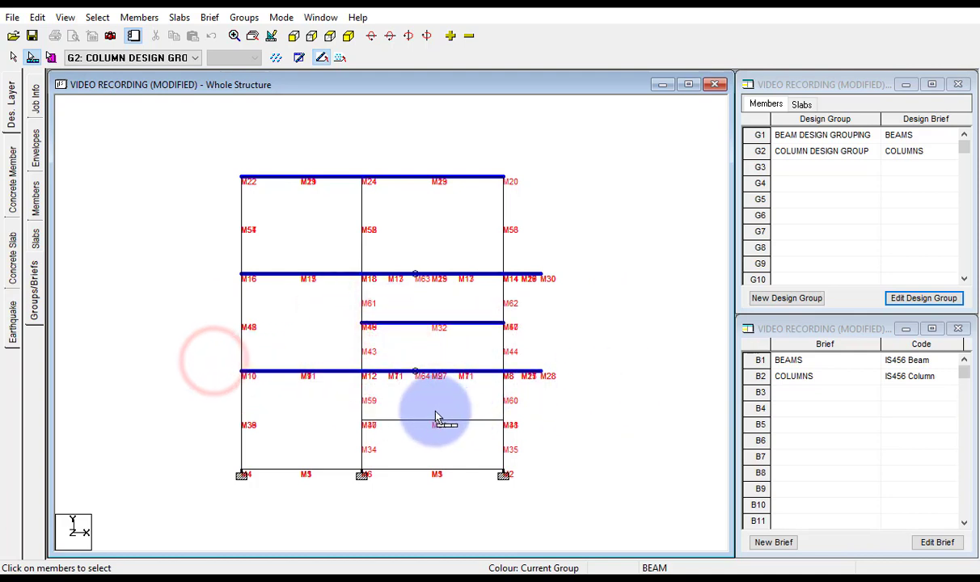
left_click(408, 422)
left_click_drag(208, 464, 567, 495)
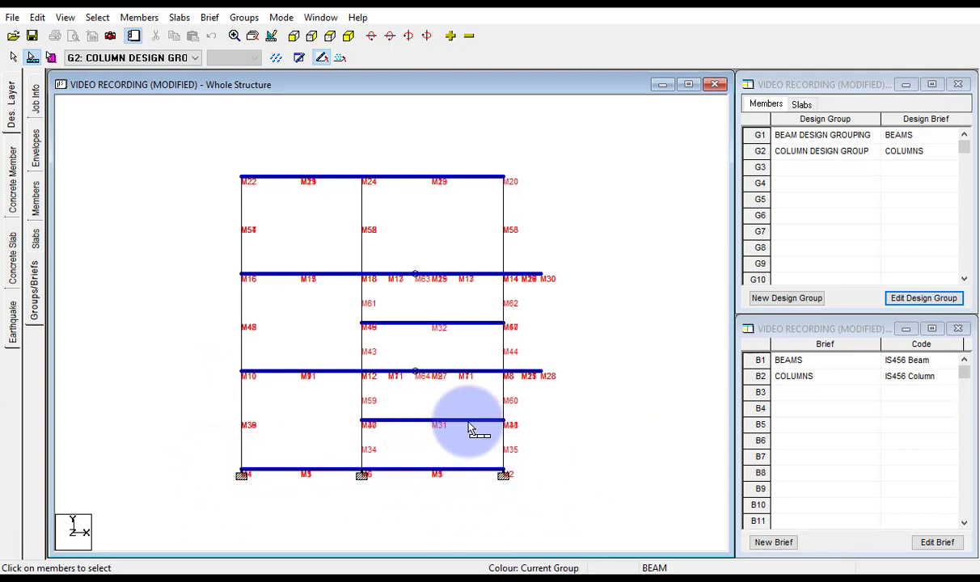
right_click(471, 429)
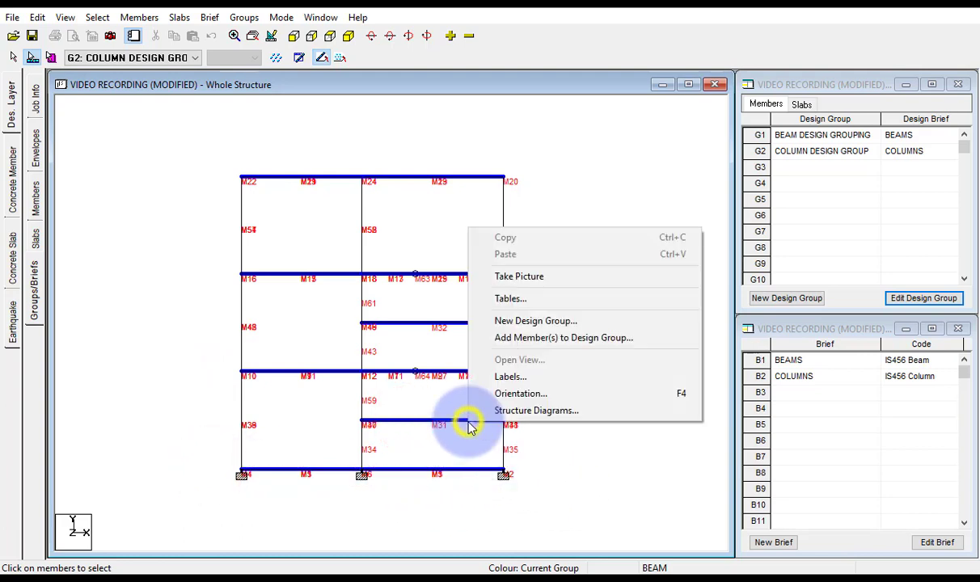
left_click(534, 343)
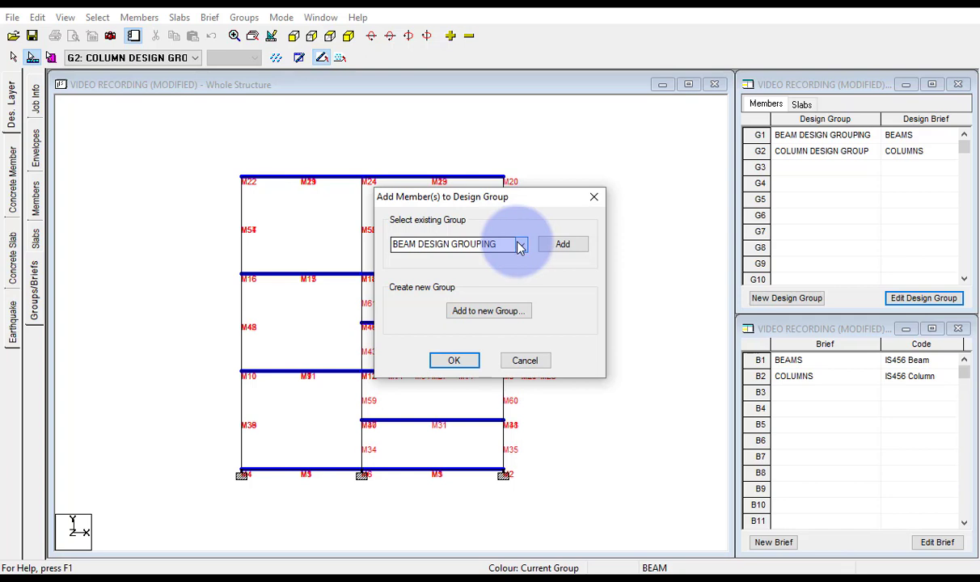
left_click(561, 247)
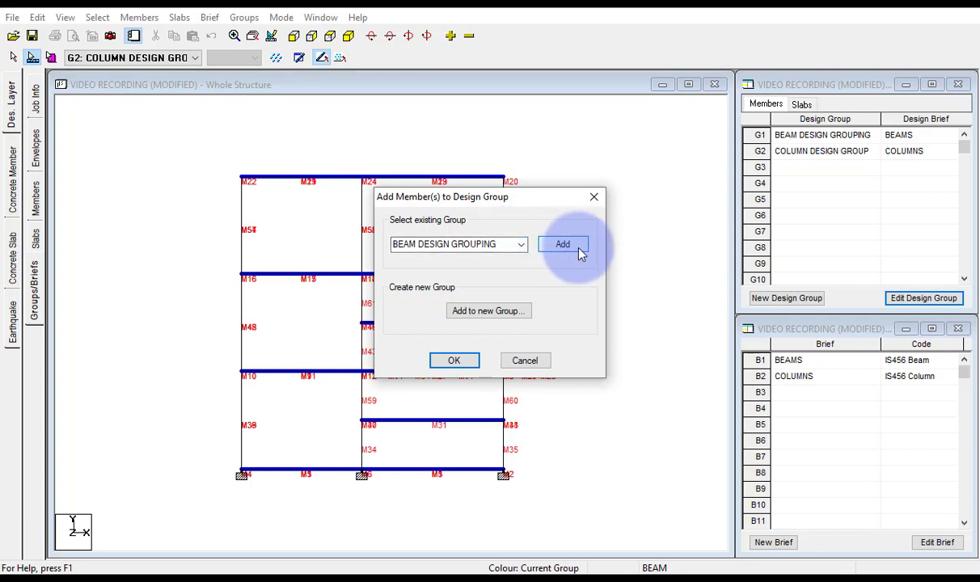
left_click(561, 247)
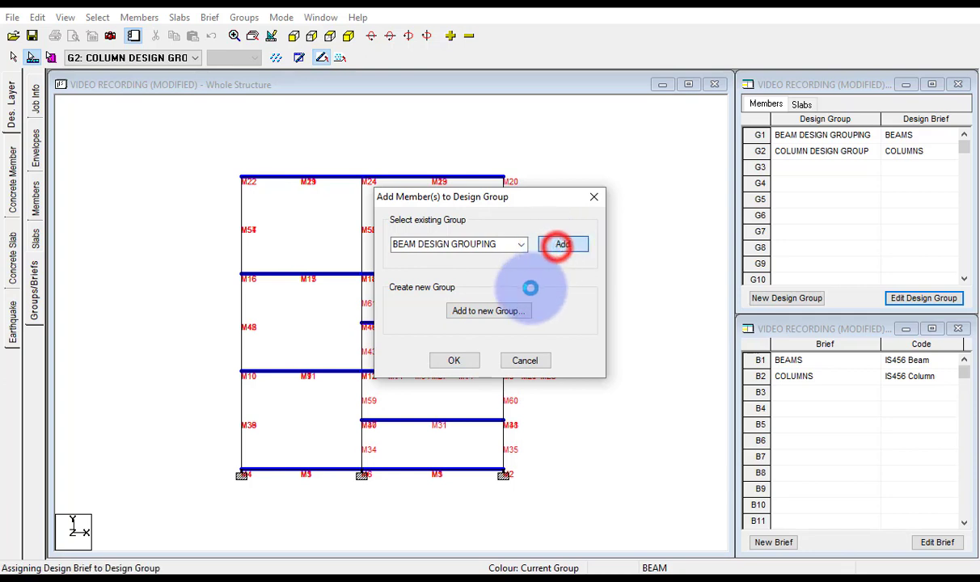
left_click(471, 365)
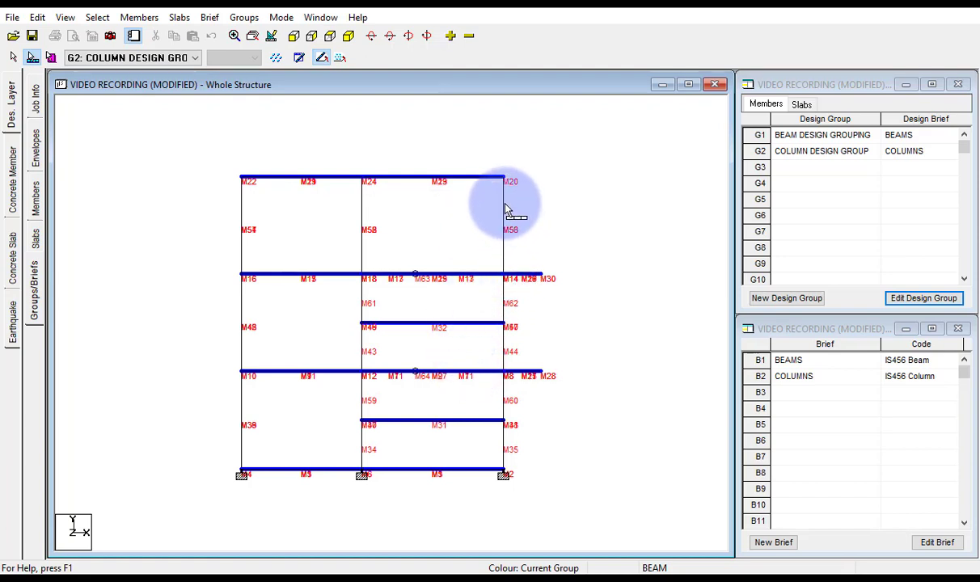
Select all the vertical column members on the three column lines over the full height and add them to the existing COLUMN DESIGN GROUP
left_click(34, 58)
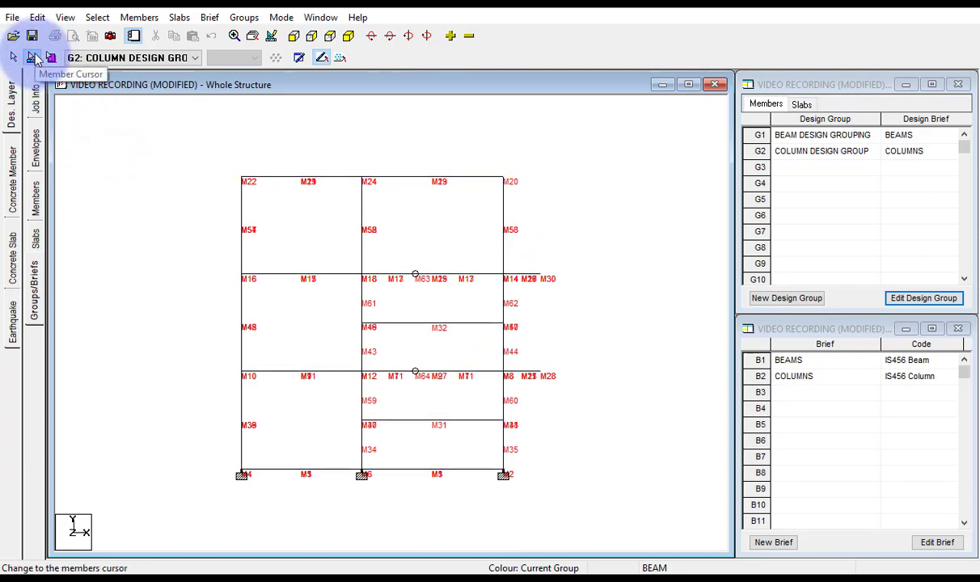
left_click(242, 203)
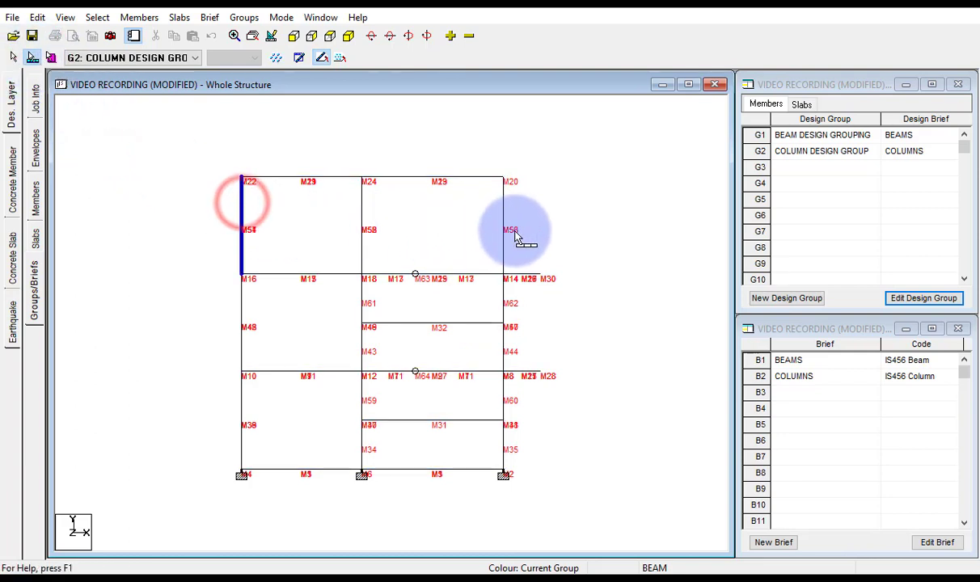
left_click_drag(528, 208, 343, 221)
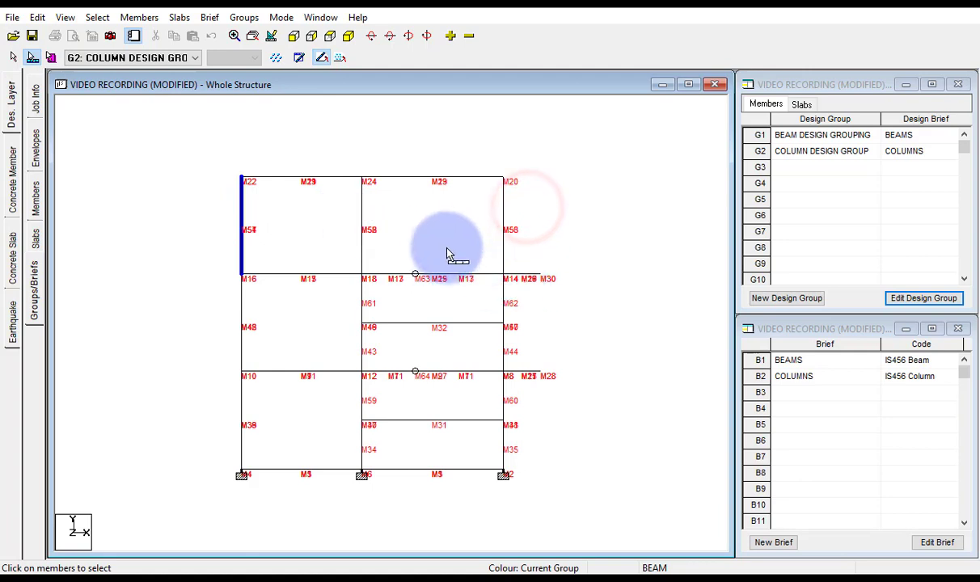
left_click_drag(510, 215, 339, 227)
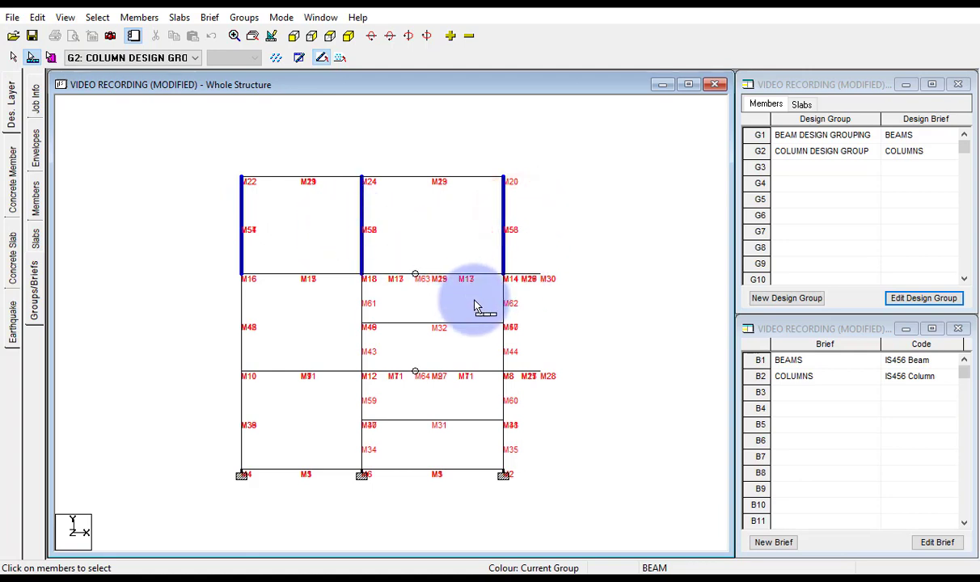
left_click(511, 301)
left_click(361, 311)
left_click(504, 356)
left_click(243, 346)
left_click(245, 433)
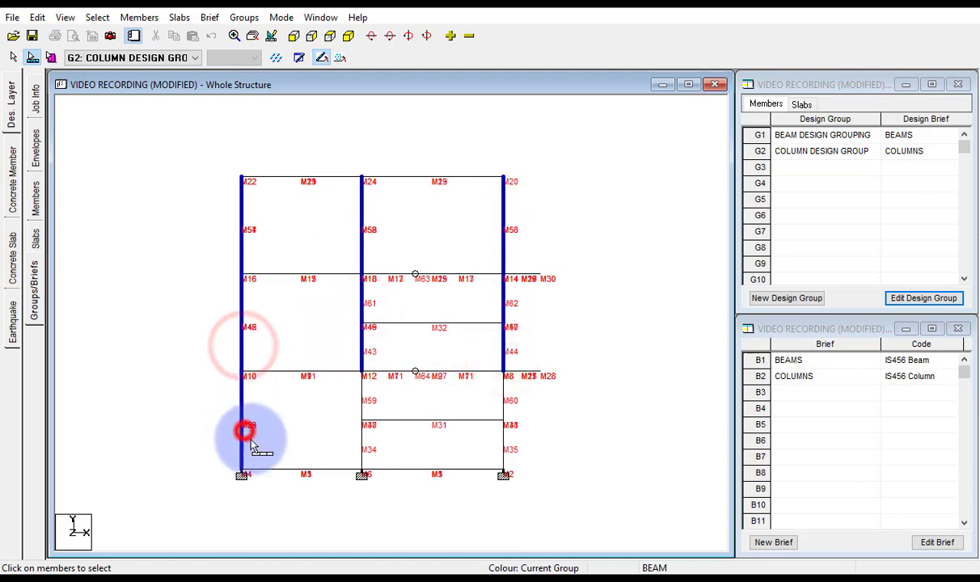
left_click(361, 457)
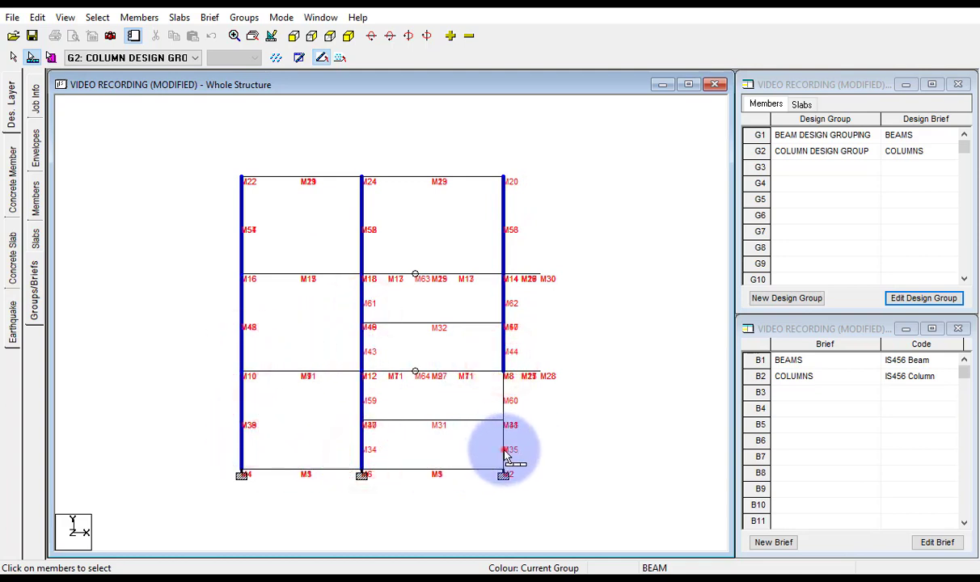
right_click(507, 459)
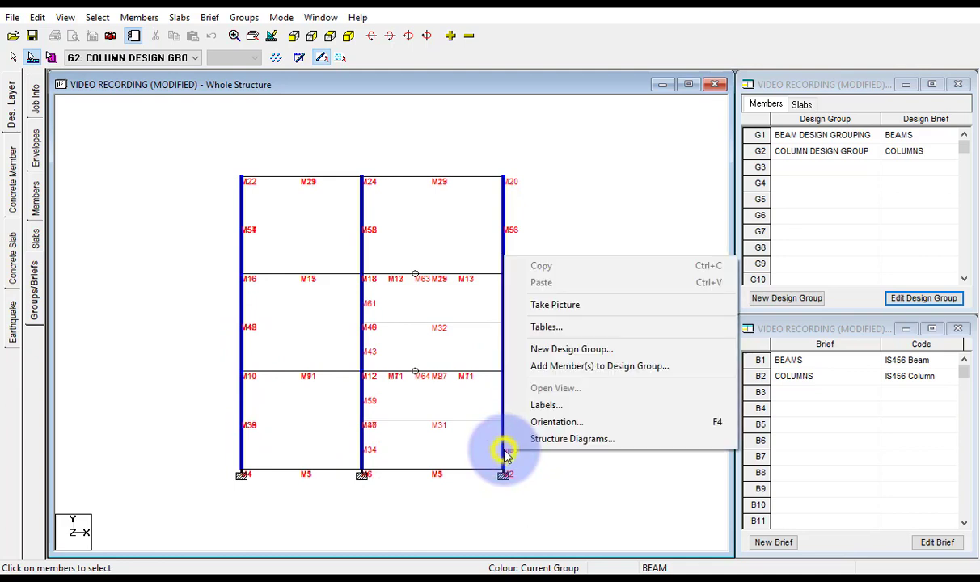
left_click(551, 368)
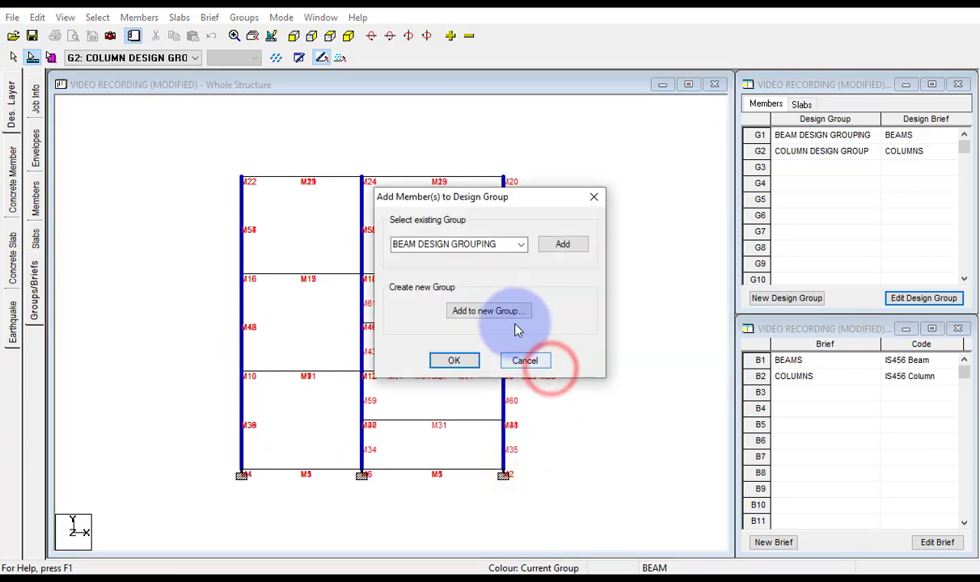
left_click(520, 244)
left_click(514, 270)
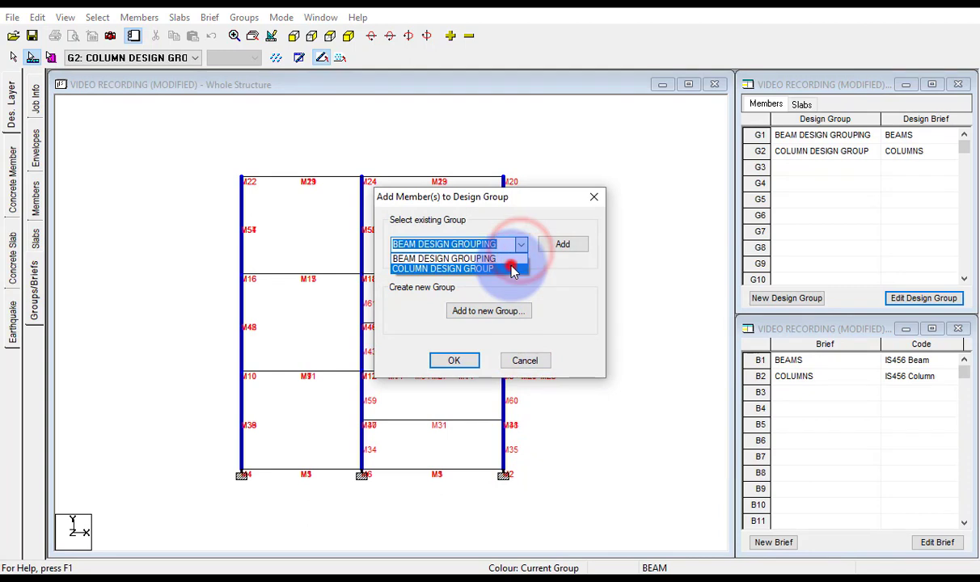
left_click(559, 247)
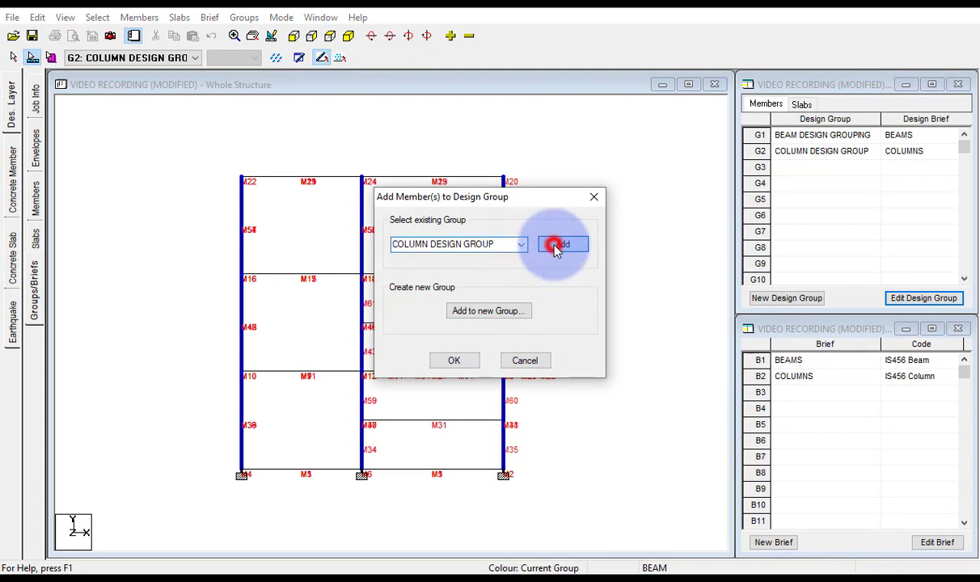
left_click(456, 363)
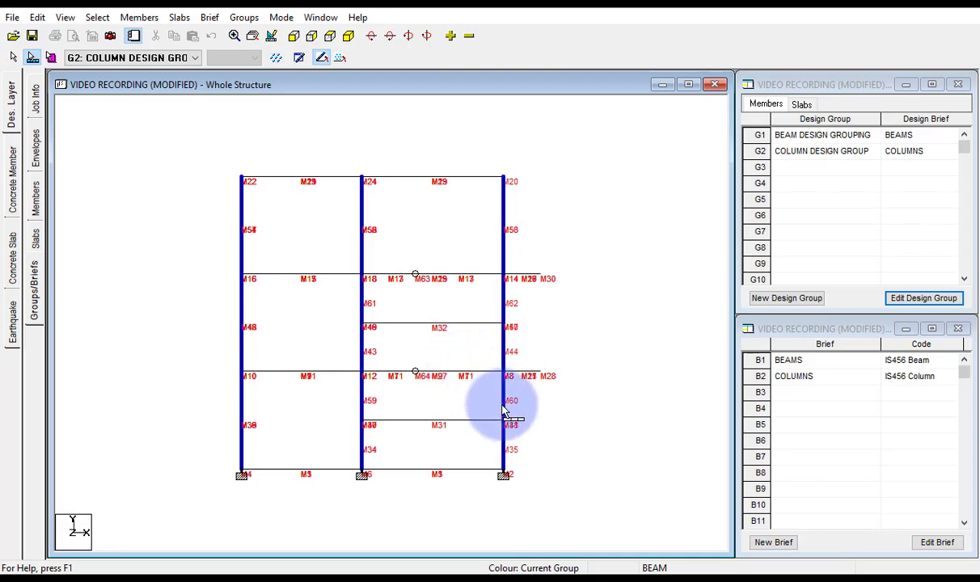